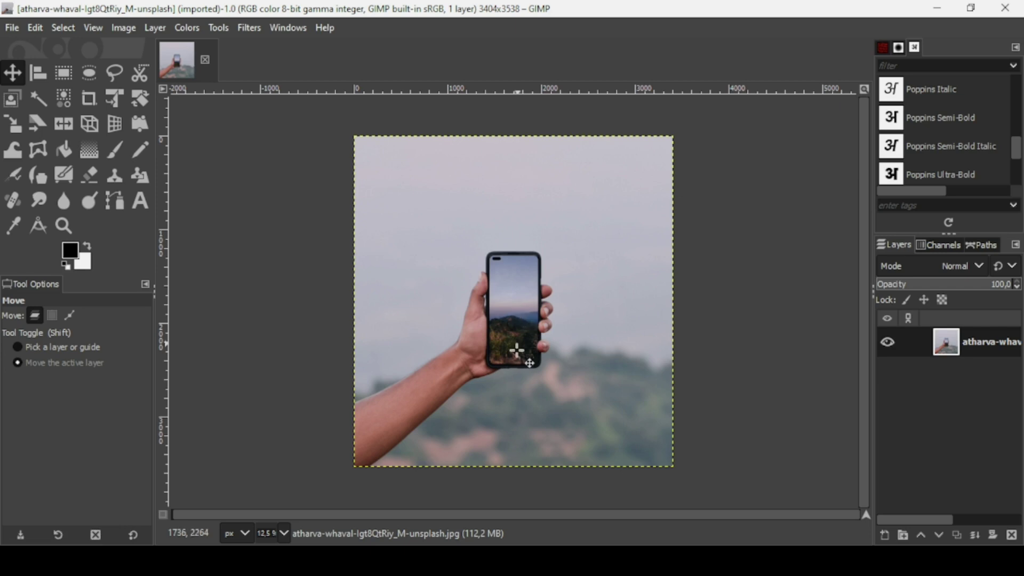
Zoom the canvas from 12.5% to 50% around the phone.
{"action": "scroll", "coordinate": [517, 352], "scroll_direction": "up", "scroll_amount": 4}
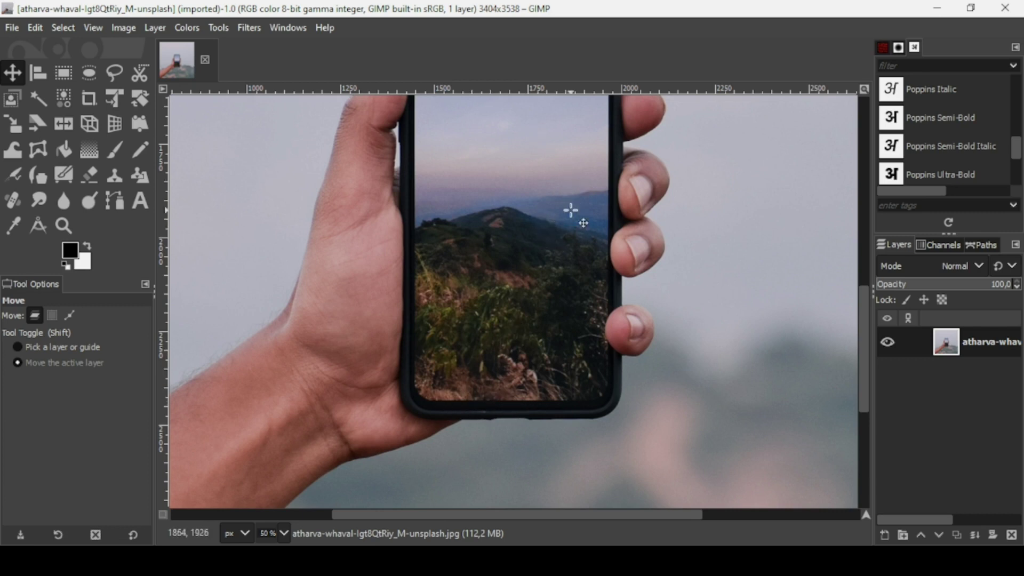
Trace a path along the screen's bottom edge, rounded bottom-right corner and up the right edge.
{"action": "left_click", "coordinate": [113, 210]}
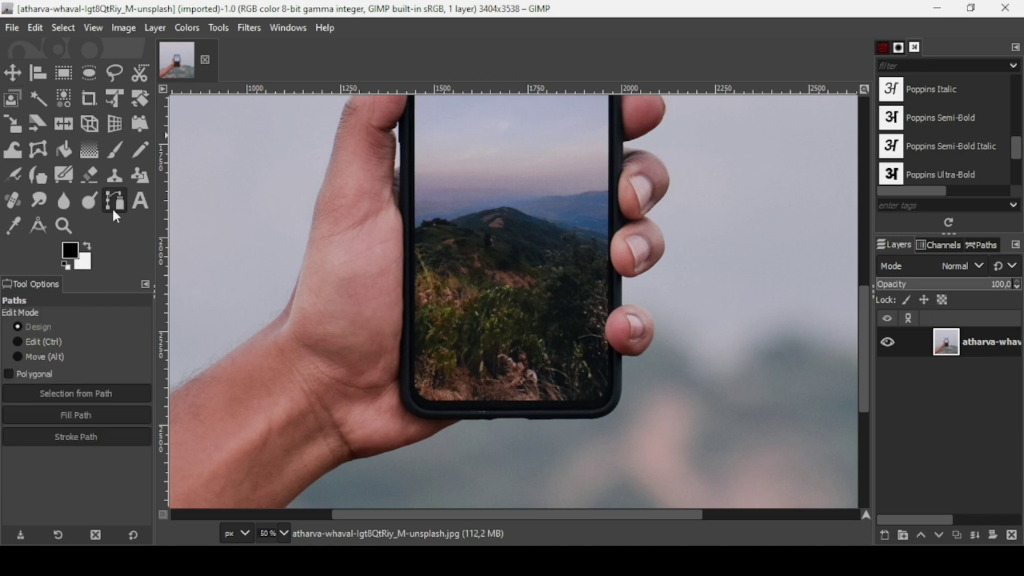
{"action": "scroll", "coordinate": [485, 366], "scroll_direction": "up", "scroll_amount": 2}
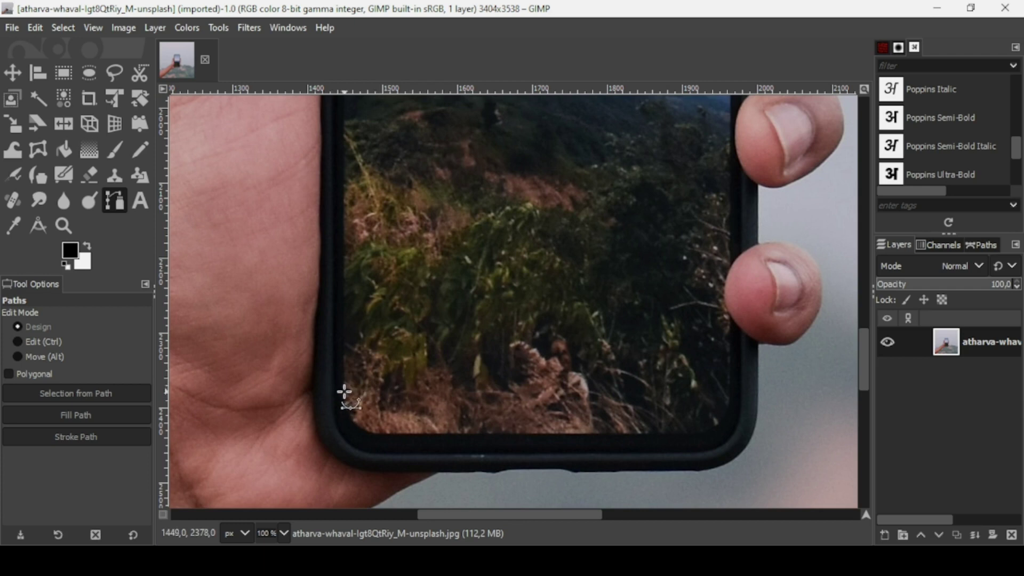
{"action": "left_click", "coordinate": [385, 435]}
{"action": "left_click", "coordinate": [691, 432]}
{"action": "left_click_drag", "start_coordinate": [699, 432], "coordinate": [715, 426]}
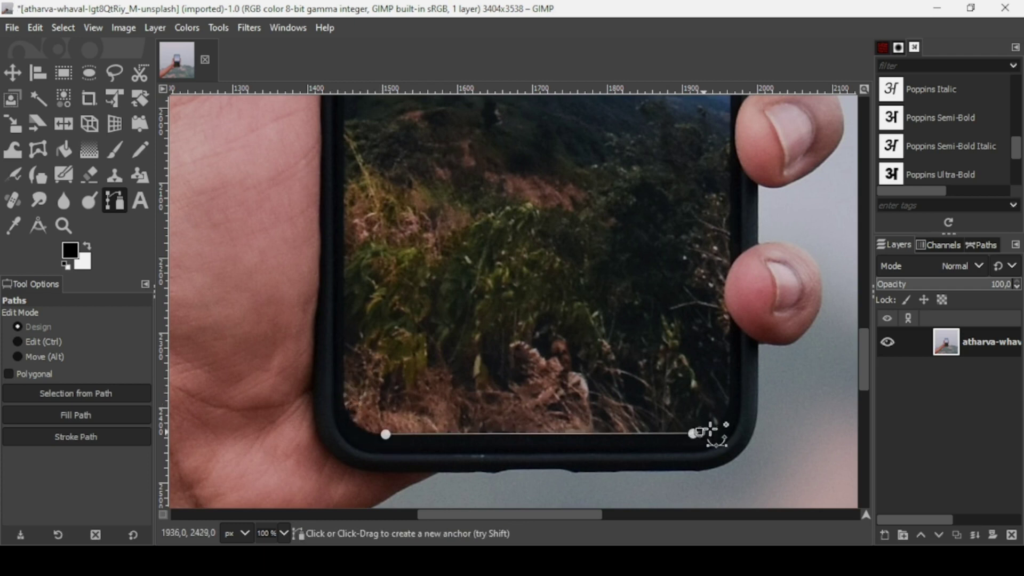
{"action": "left_click", "coordinate": [725, 416]}
{"action": "left_click", "coordinate": [730, 399]}
{"action": "left_click", "coordinate": [731, 318]}
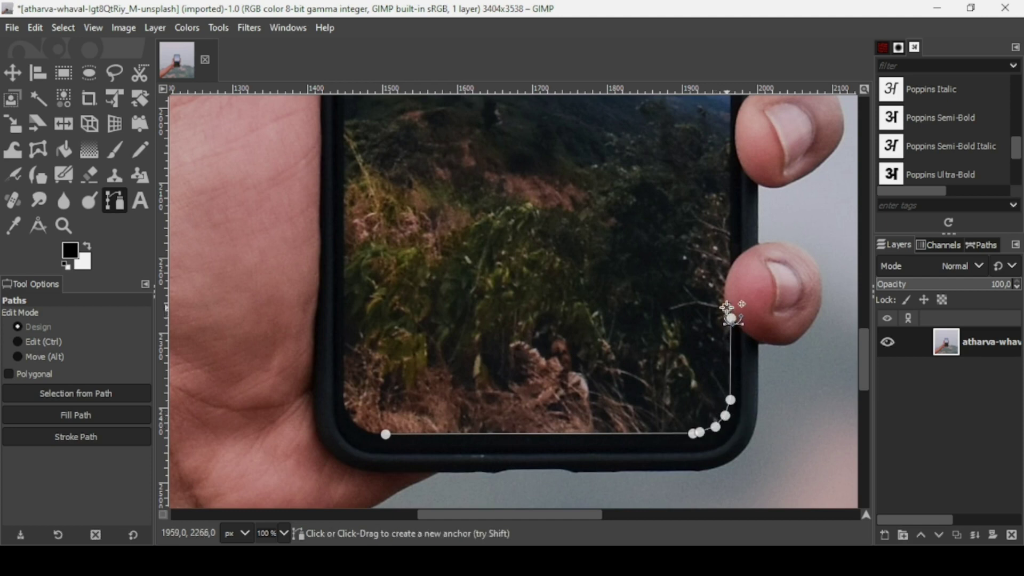
{"action": "left_click_drag", "start_coordinate": [726, 308], "coordinate": [728, 273]}
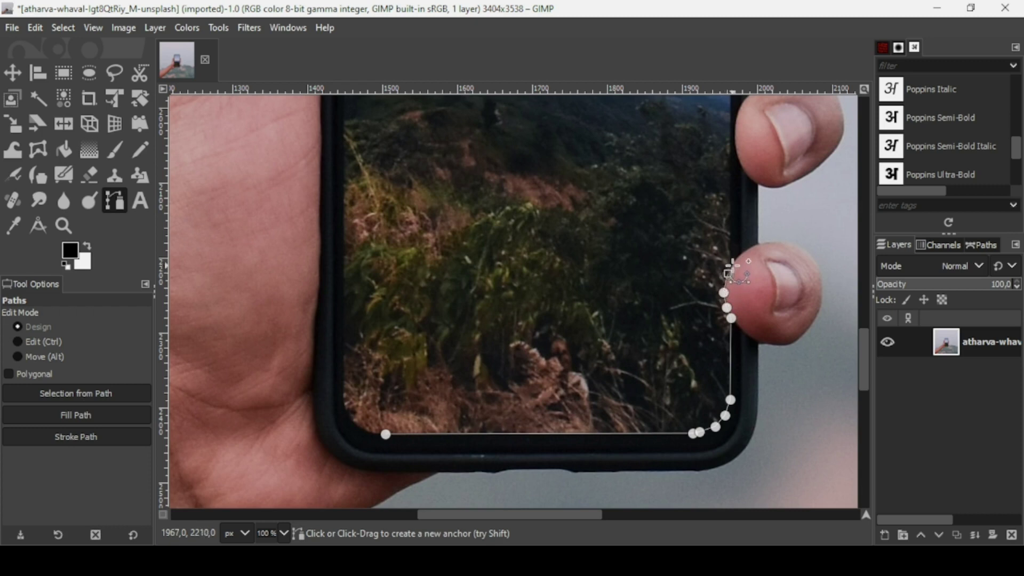
{"action": "left_click", "coordinate": [730, 168]}
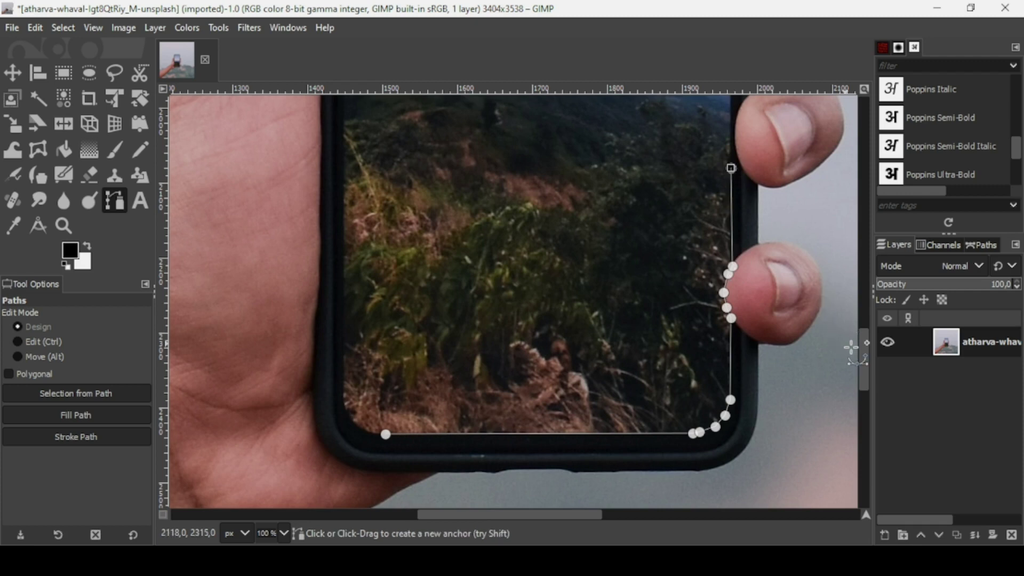
{"action": "left_click_drag", "start_coordinate": [865, 347], "coordinate": [860, 315]}
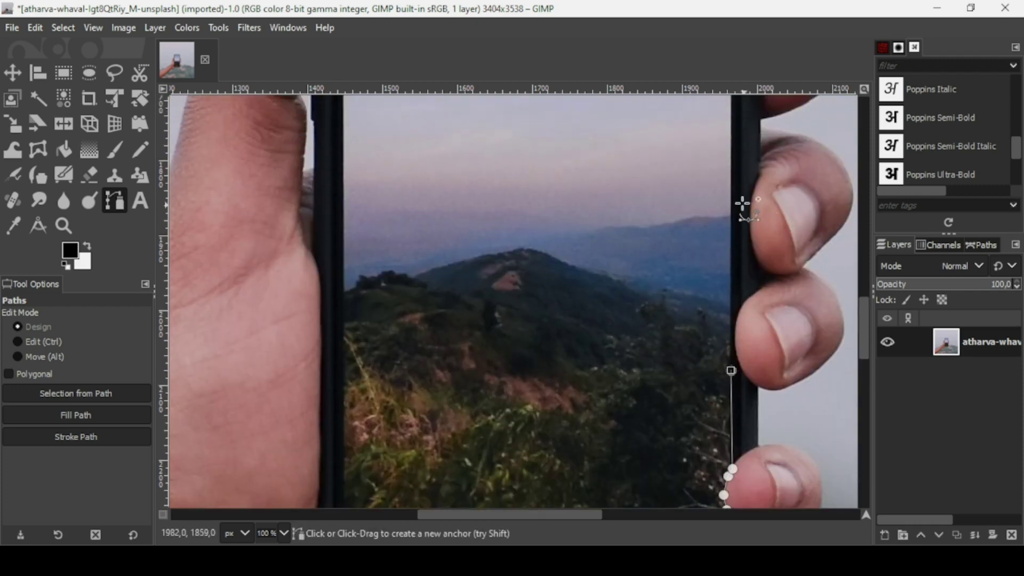
{"action": "left_click", "coordinate": [732, 280]}
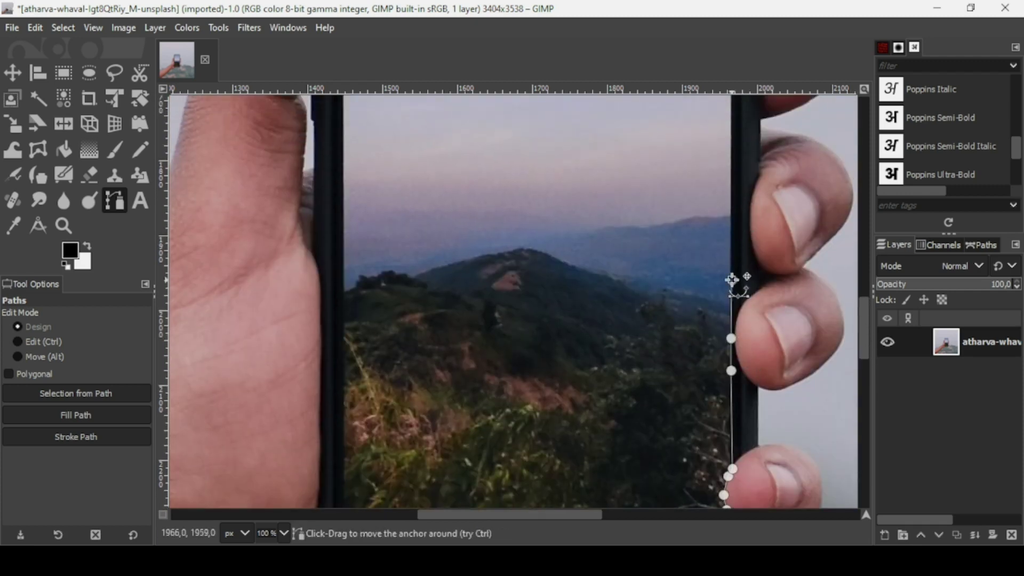
{"action": "left_click", "coordinate": [732, 137]}
Continue the path around the top-right corner, along the top edge and the top-left corner.
{"action": "scroll", "coordinate": [861, 249], "scroll_direction": "up", "scroll_amount": 5}
{"action": "left_click", "coordinate": [732, 126]}
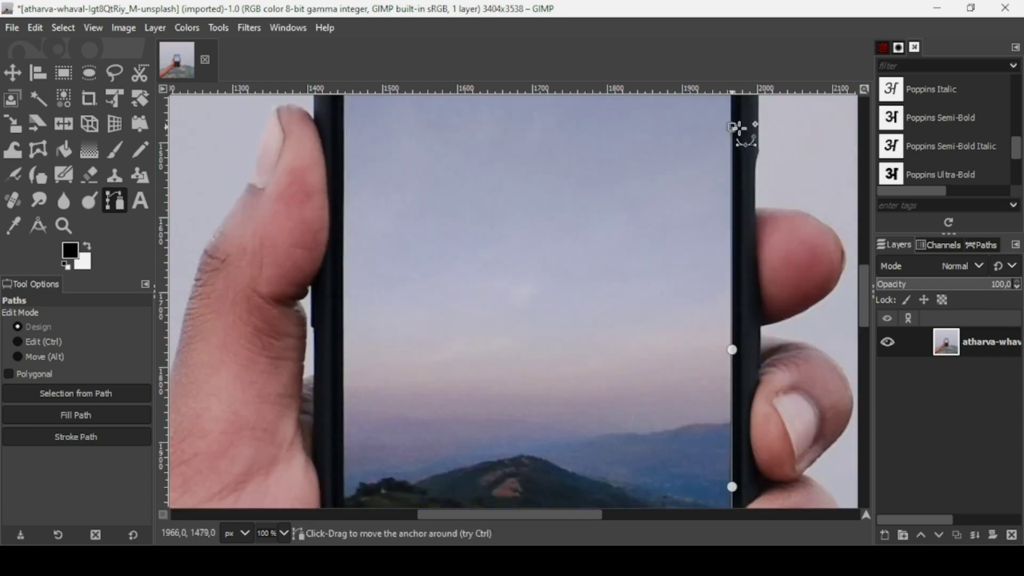
{"action": "scroll", "coordinate": [731, 220], "scroll_direction": "up", "scroll_amount": 5}
{"action": "left_click", "coordinate": [732, 220]}
{"action": "left_click", "coordinate": [729, 206]}
{"action": "left_click", "coordinate": [724, 194]}
{"action": "left_click", "coordinate": [712, 187]}
{"action": "left_click", "coordinate": [703, 183]}
{"action": "left_click", "coordinate": [379, 184]}
{"action": "left_click", "coordinate": [365, 188]}
{"action": "left_click", "coordinate": [352, 195]}
Run the path down the left edge and bottom-left corner, close it and convert to a selection.
{"action": "scroll", "coordinate": [344, 224], "scroll_direction": "down", "scroll_amount": 5}
{"action": "left_click", "coordinate": [341, 188]}
{"action": "left_click", "coordinate": [342, 467]}
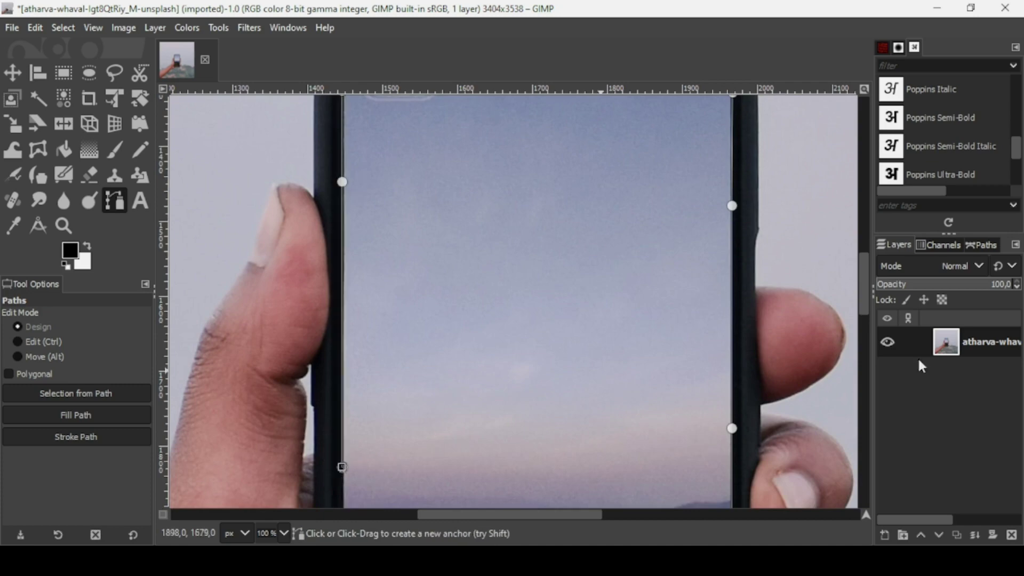
{"action": "scroll", "coordinate": [341, 467], "scroll_direction": "down", "scroll_amount": 5}
{"action": "left_click", "coordinate": [342, 467]}
{"action": "scroll", "coordinate": [341, 465], "scroll_direction": "down", "scroll_amount": 5}
{"action": "left_click", "coordinate": [343, 327]}
{"action": "left_click", "coordinate": [345, 337]}
{"action": "left_click", "coordinate": [350, 349]}
{"action": "left_click", "coordinate": [360, 357]}
{"action": "left_click", "coordinate": [371, 362]}
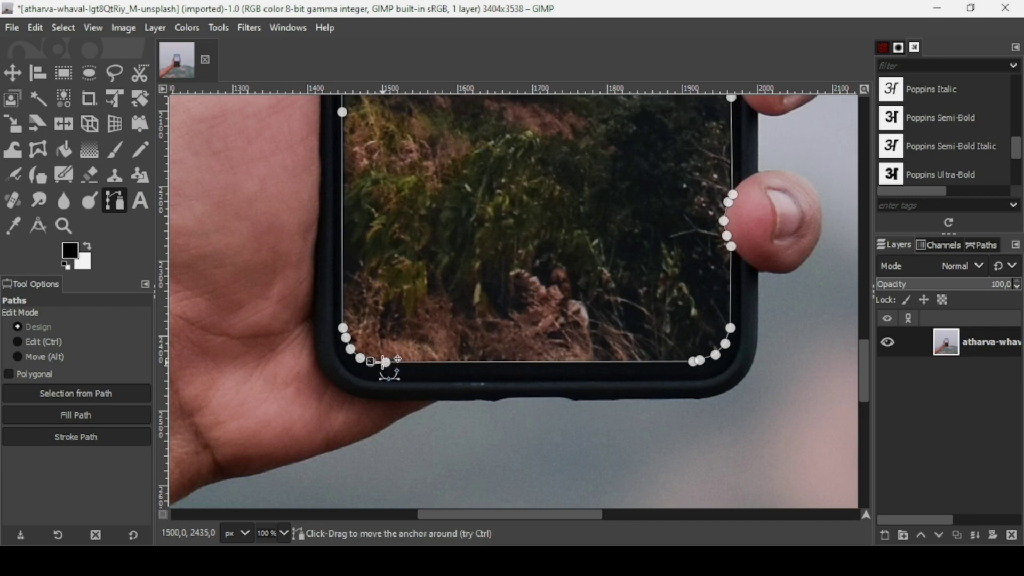
{"action": "key", "text": "ctrl"}
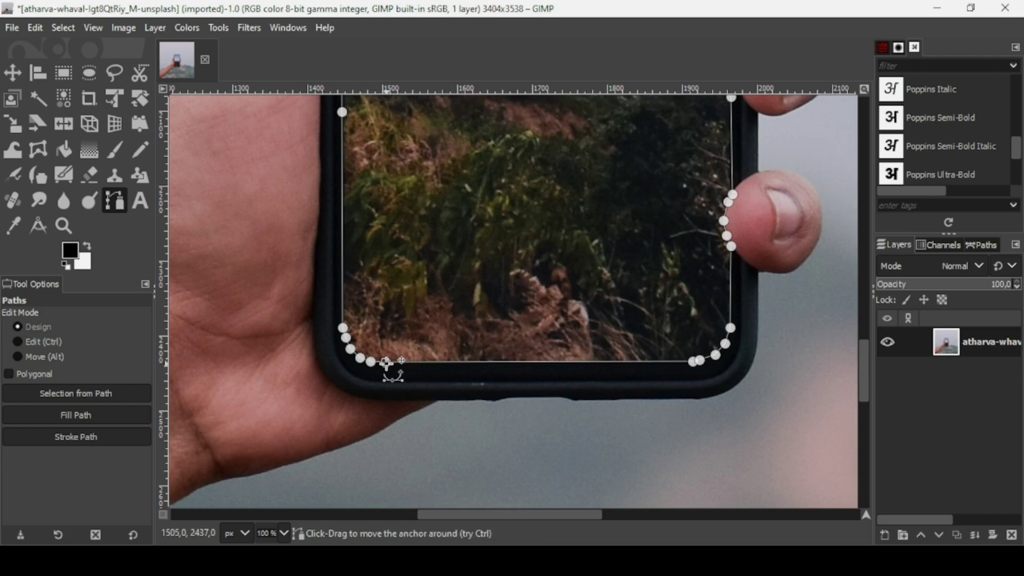
{"action": "key", "text": "shift+v"}
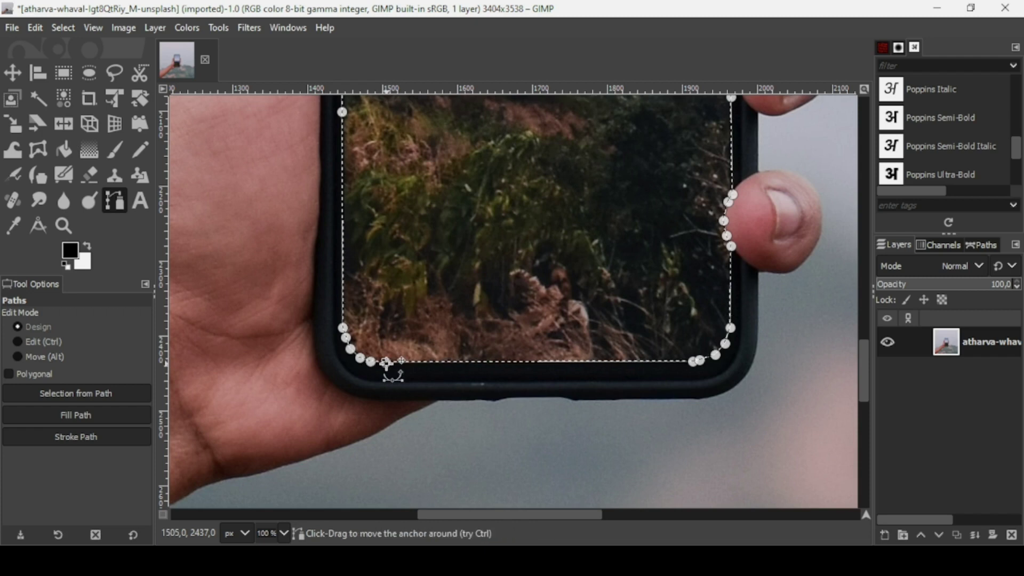
Add an alpha channel to the photo layer and delete the selected screen area.
{"action": "scroll", "coordinate": [386, 364], "scroll_direction": "down", "scroll_amount": 1}
{"action": "scroll", "coordinate": [386, 363], "scroll_direction": "down", "scroll_amount": 3}
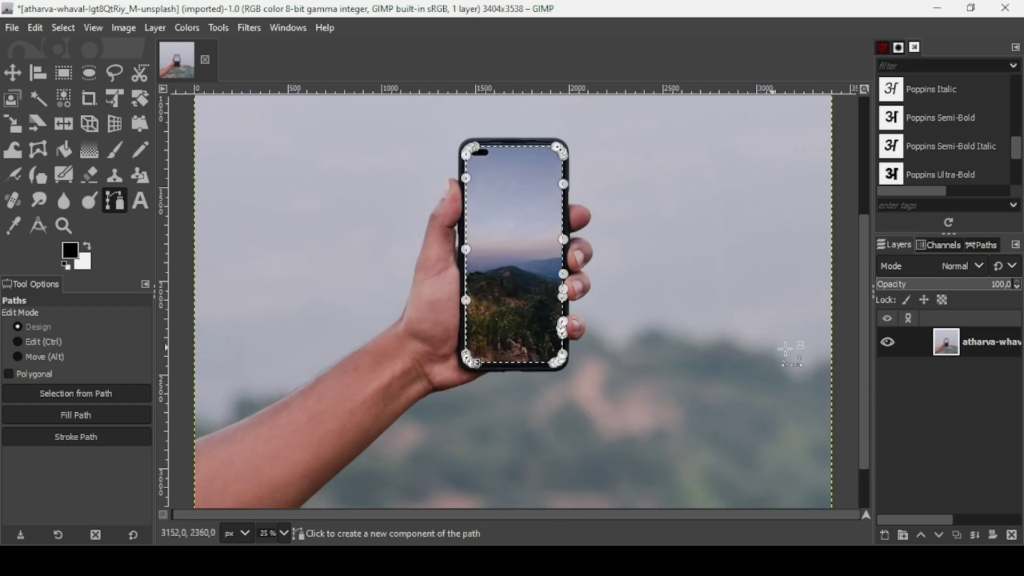
{"action": "right_click", "coordinate": [950, 348]}
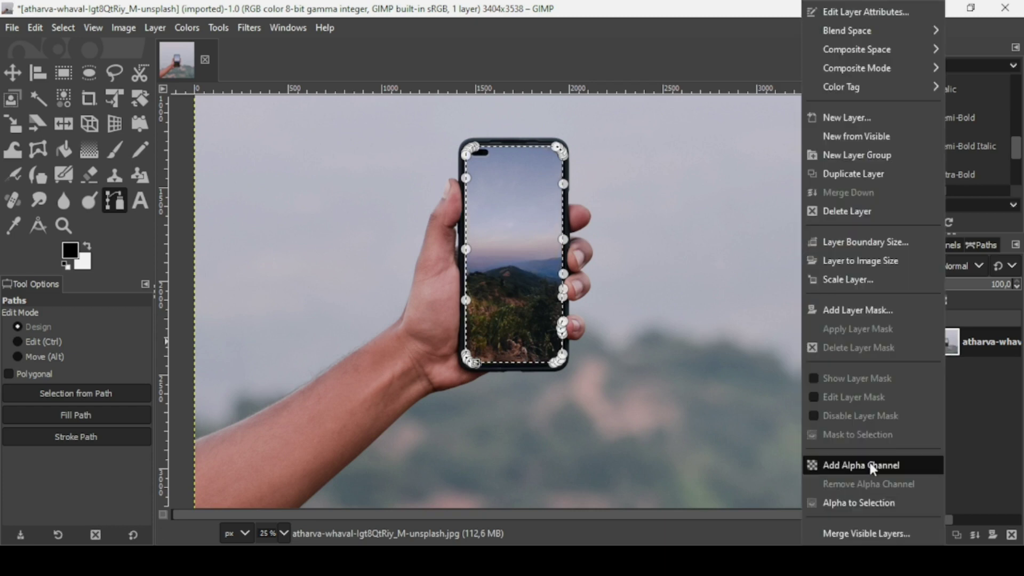
{"action": "left_click", "coordinate": [869, 462]}
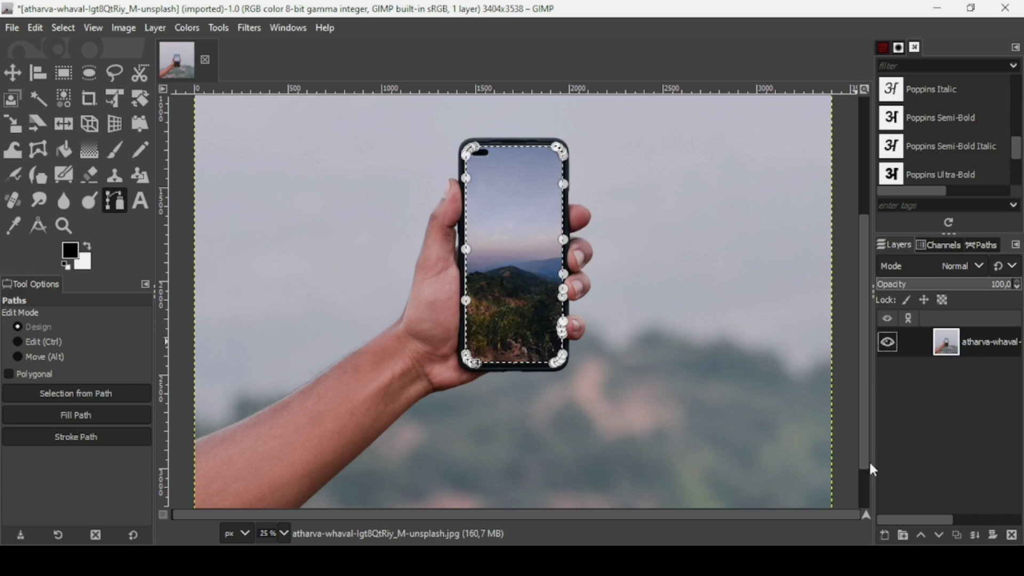
{"action": "key", "text": "Delete"}
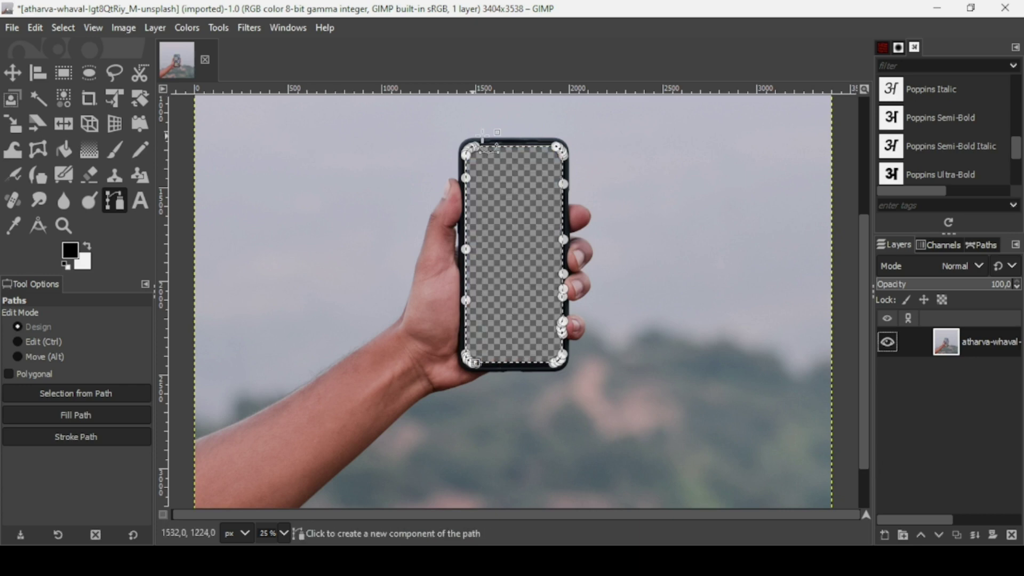
Clear the selection with Select > None and zoom out to the whole image.
{"action": "left_click", "coordinate": [19, 77]}
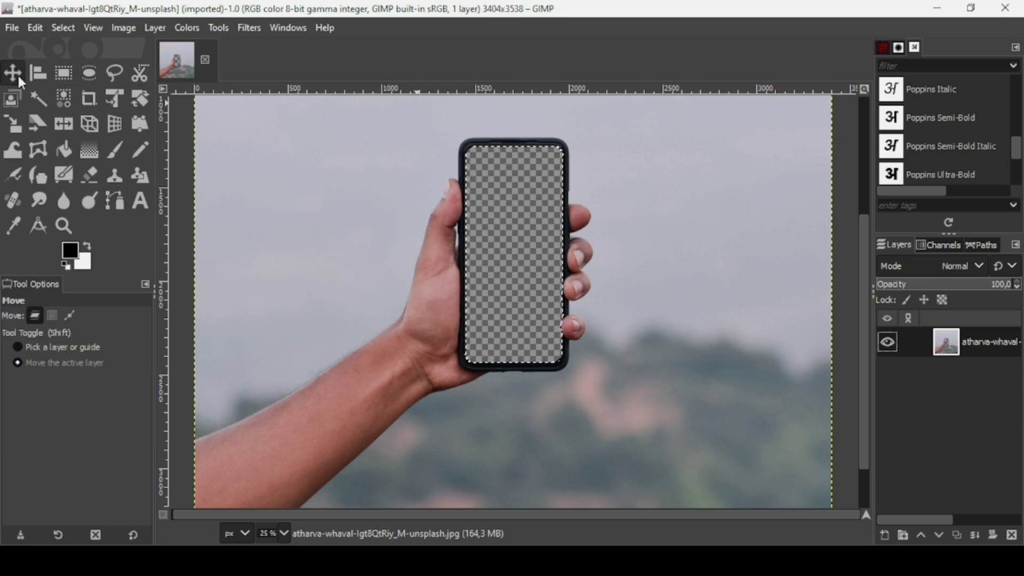
{"action": "left_click", "coordinate": [64, 30]}
{"action": "left_click", "coordinate": [63, 24]}
{"action": "left_click", "coordinate": [63, 27]}
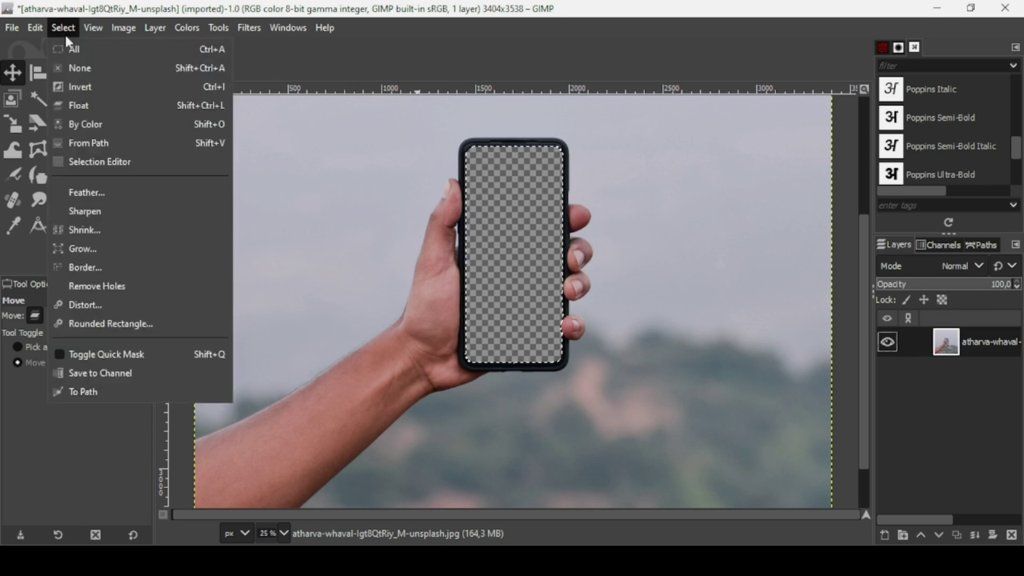
{"action": "left_click", "coordinate": [71, 66]}
{"action": "key", "text": "minus"}
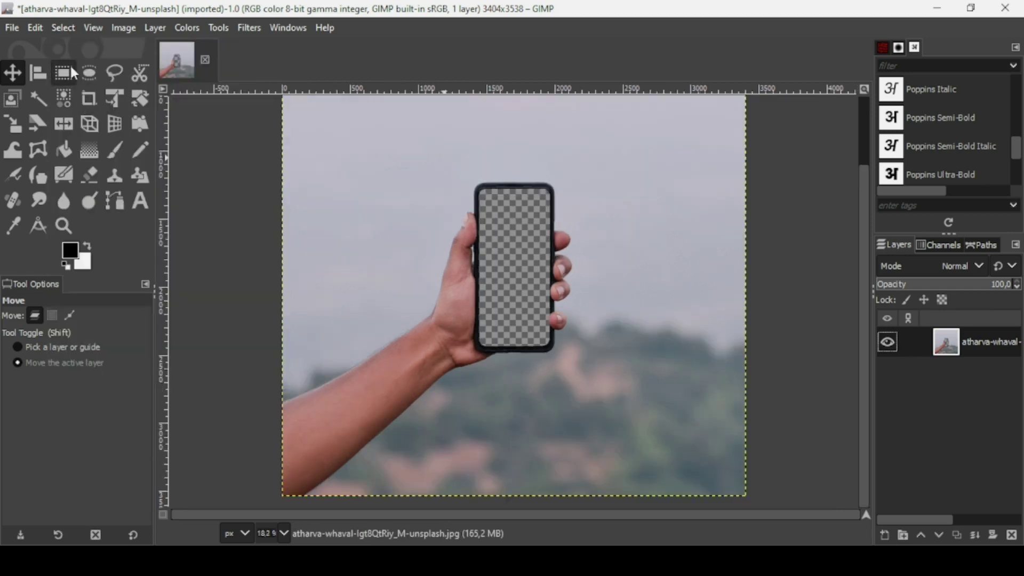
{"action": "key", "text": "minus"}
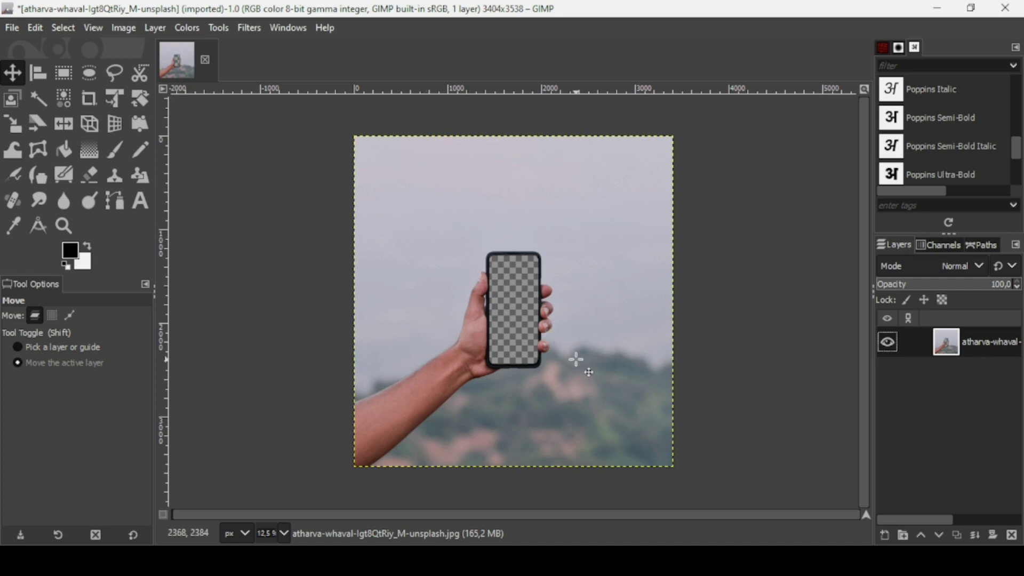
Drag the mountain road photo from the source folder into the GIMP image.
{"action": "key", "text": "alt+Tab"}
{"action": "left_click", "coordinate": [257, 124]}
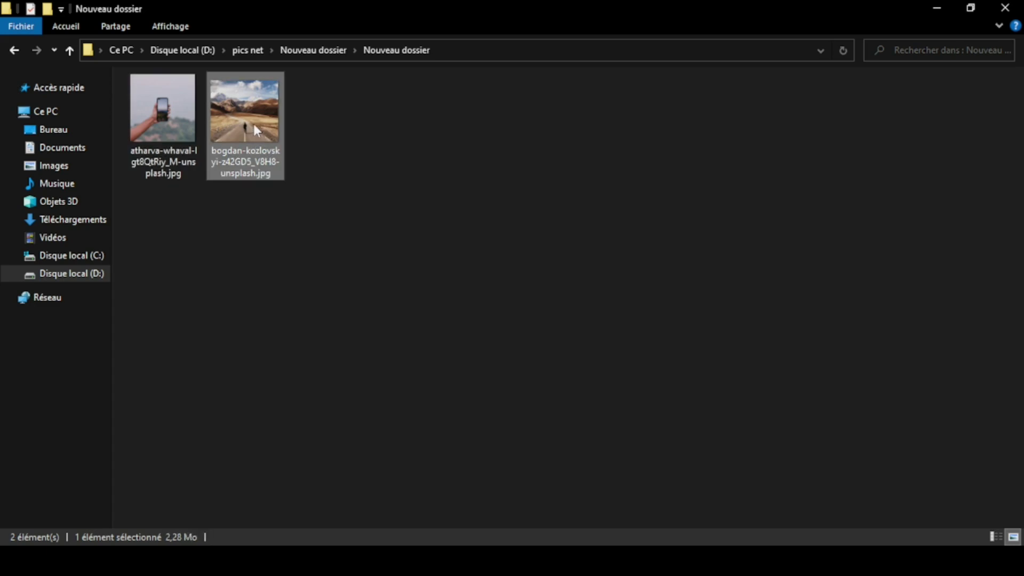
{"action": "left_click_drag", "start_coordinate": [252, 123], "coordinate": [601, 327]}
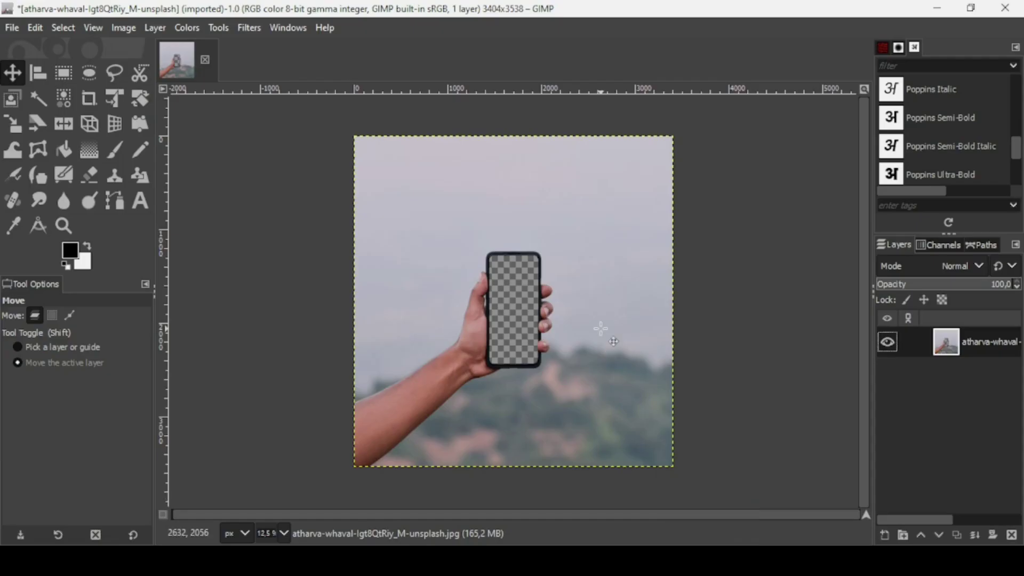
Import the road photo as a new layer and lower its opacity to about 60%.
{"action": "left_click", "coordinate": [399, 278]}
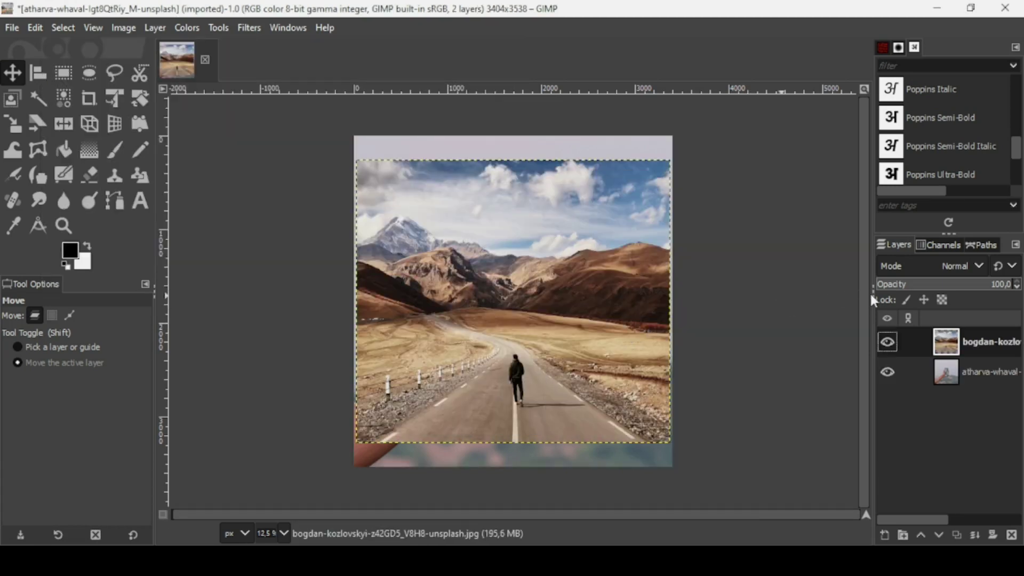
{"action": "left_click_drag", "start_coordinate": [962, 290], "coordinate": [936, 287]}
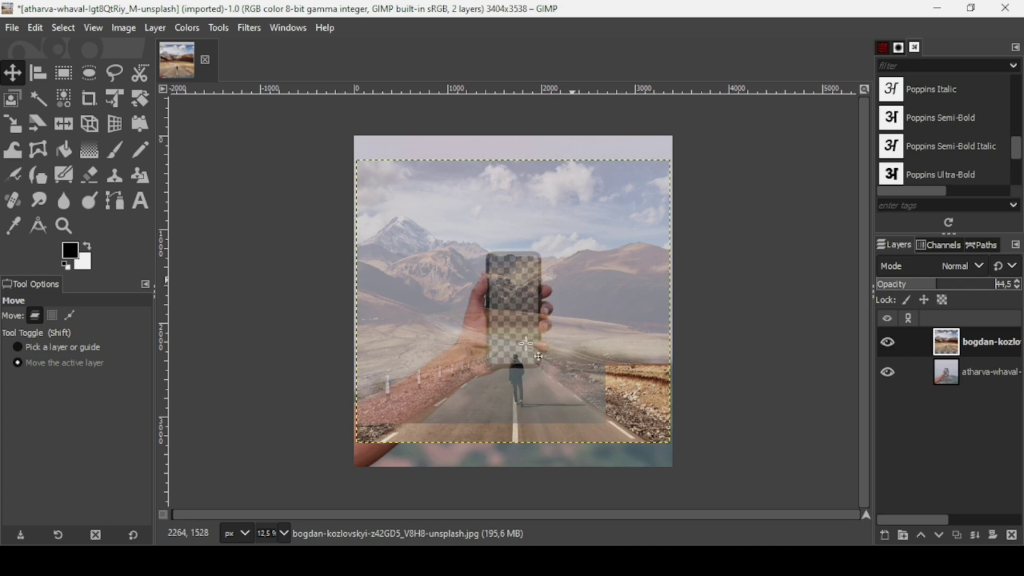
{"action": "left_click", "coordinate": [958, 290]}
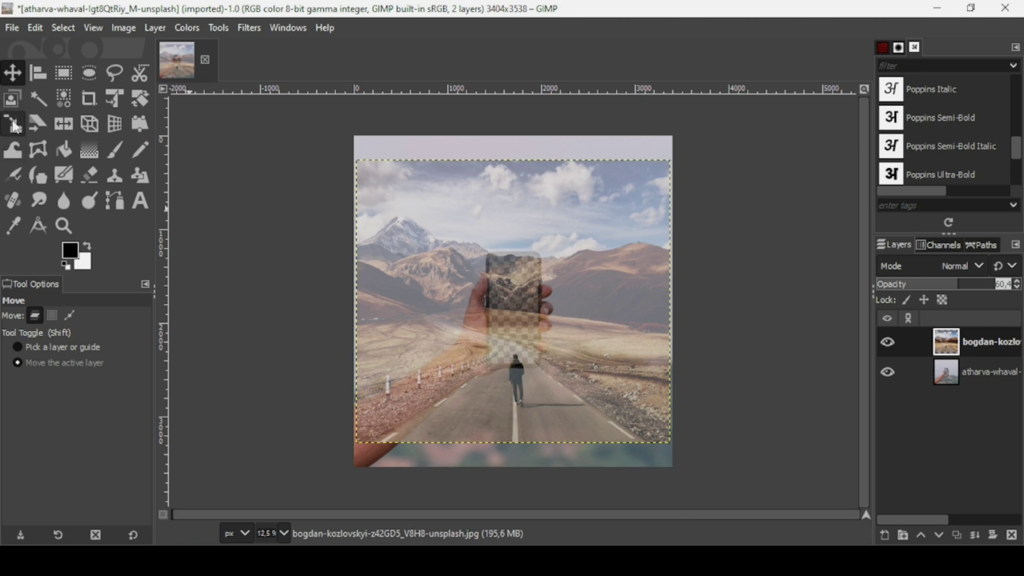
Scale the road layer around its centre to about 4453×4018, then raise its opacity to 100%.
{"action": "key", "text": "shift+s"}
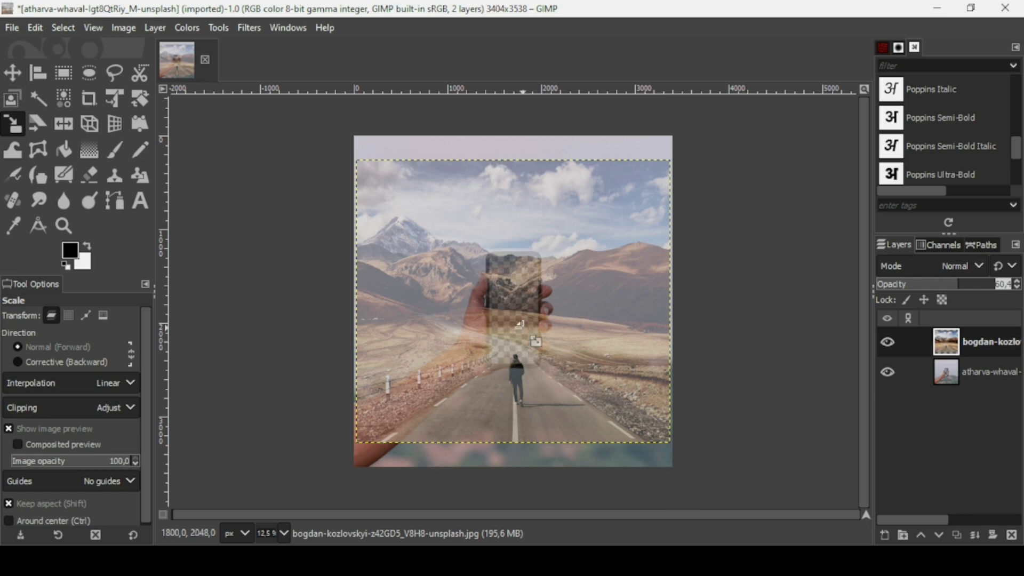
{"action": "left_click", "coordinate": [519, 323]}
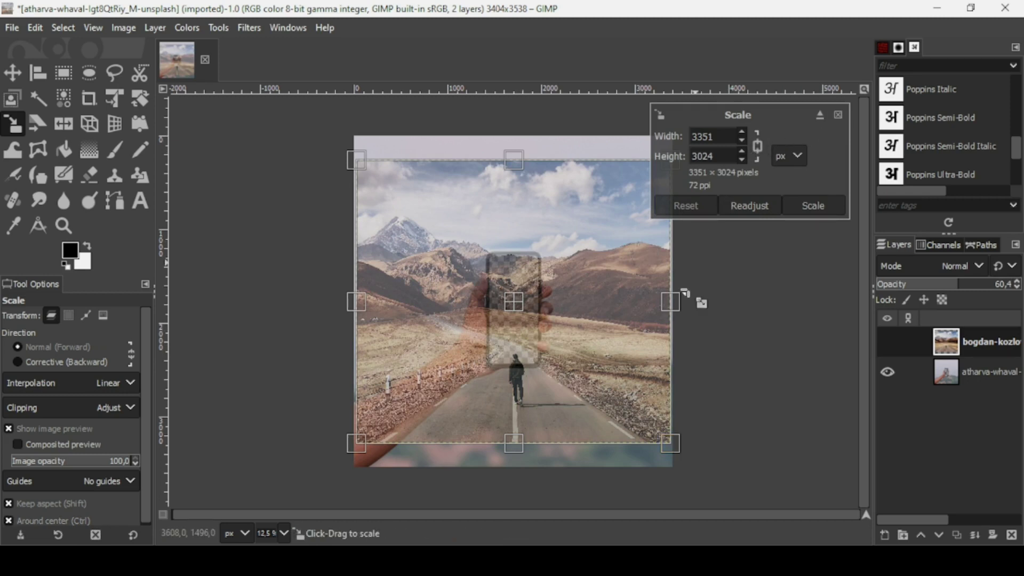
{"action": "key", "text": "ctrl"}
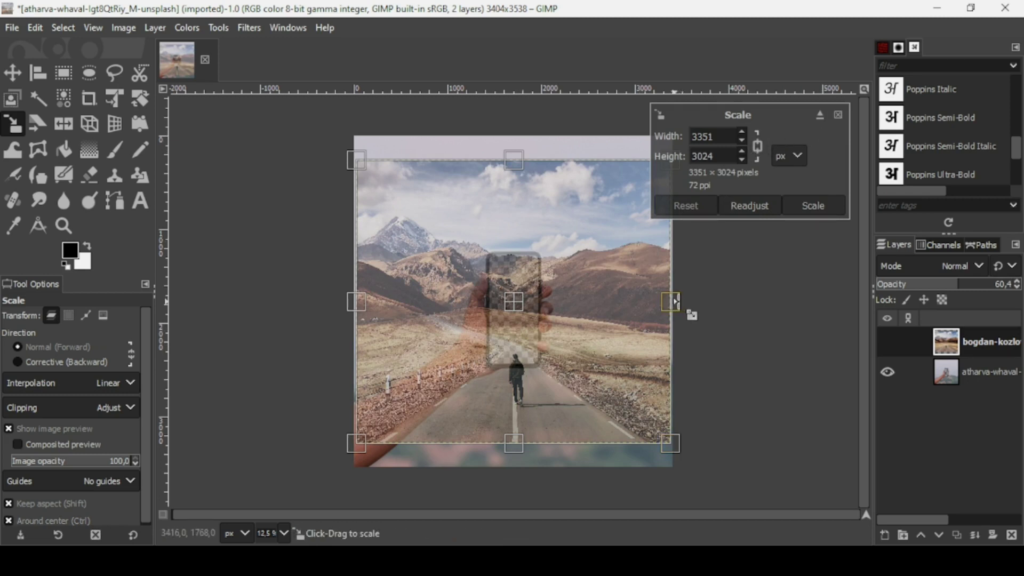
{"action": "left_click_drag", "start_coordinate": [690, 303], "coordinate": [703, 304]}
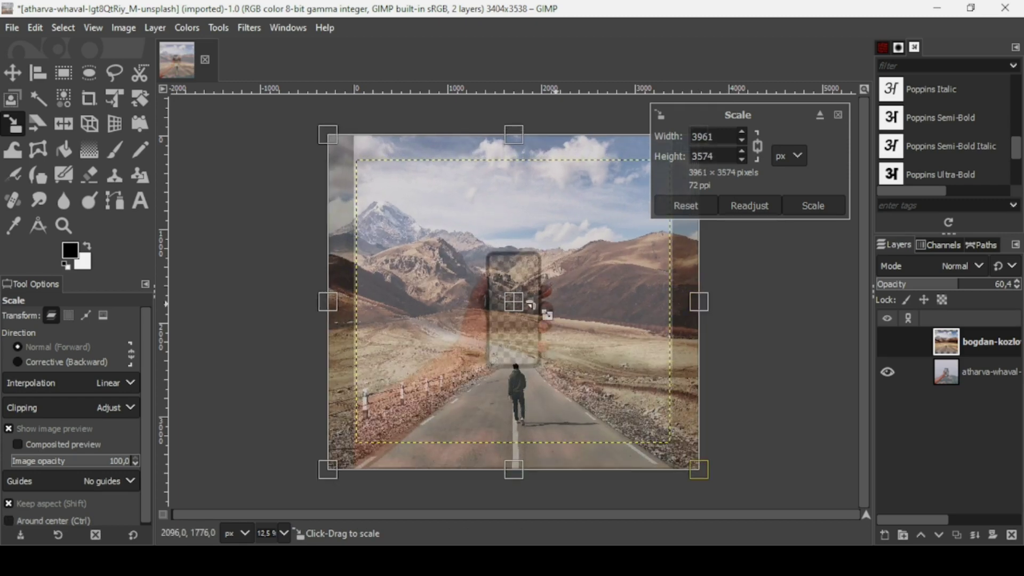
{"action": "left_click_drag", "start_coordinate": [522, 314], "coordinate": [528, 332]}
{"action": "key", "text": "ctrl"}
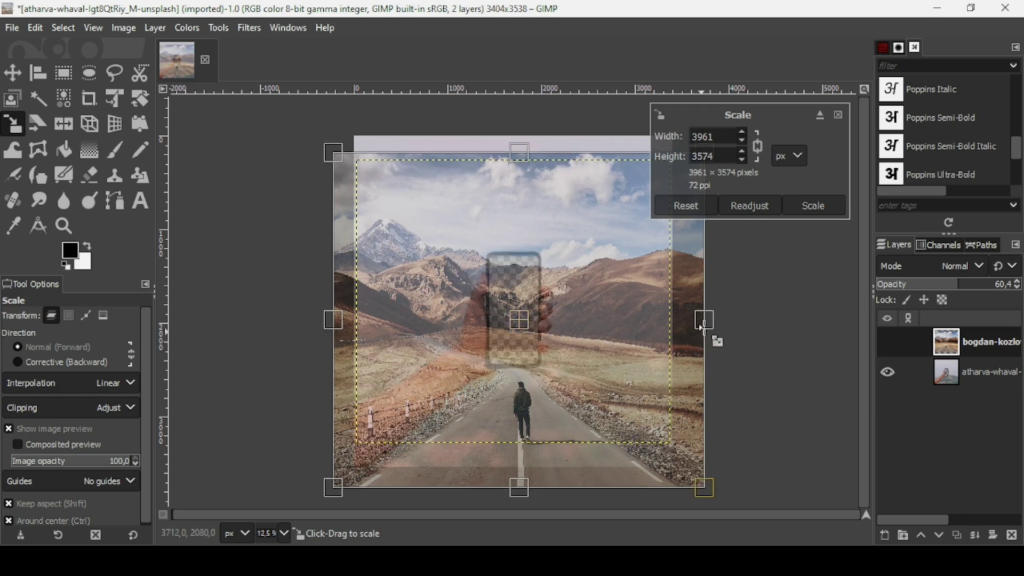
{"action": "left_click_drag", "start_coordinate": [702, 324], "coordinate": [731, 326]}
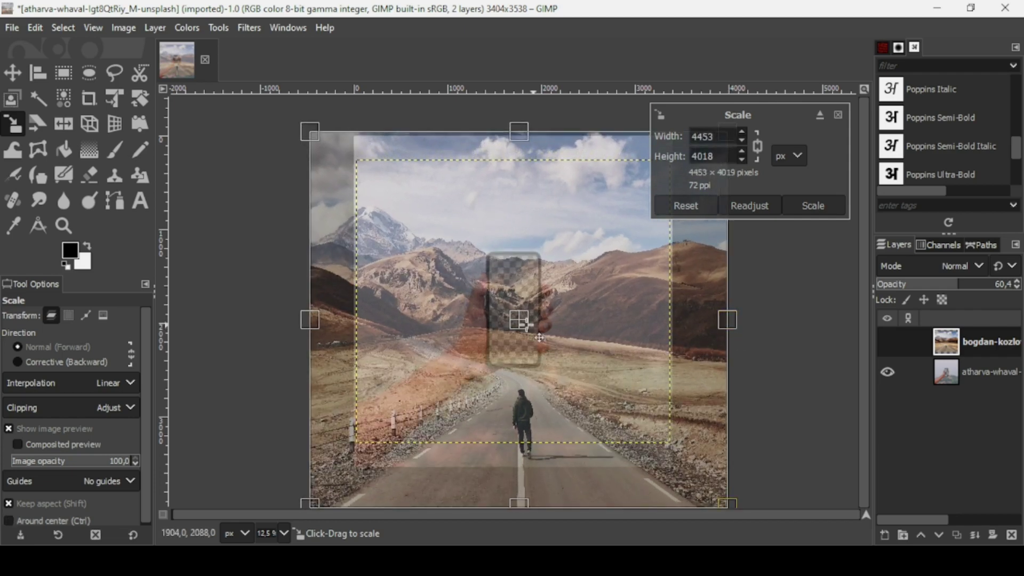
{"action": "left_click_drag", "start_coordinate": [539, 337], "coordinate": [527, 306]}
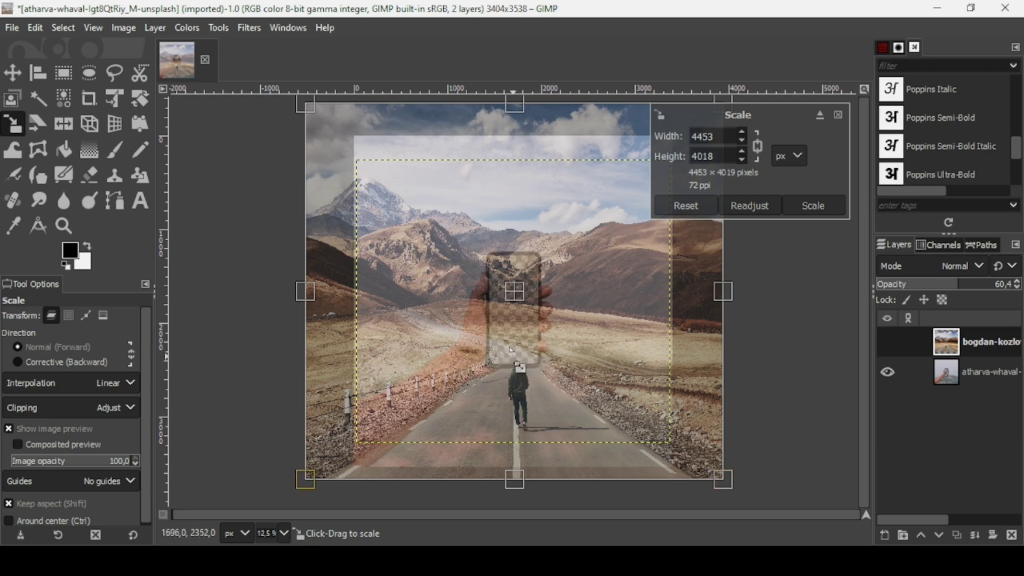
{"action": "key", "text": "Return"}
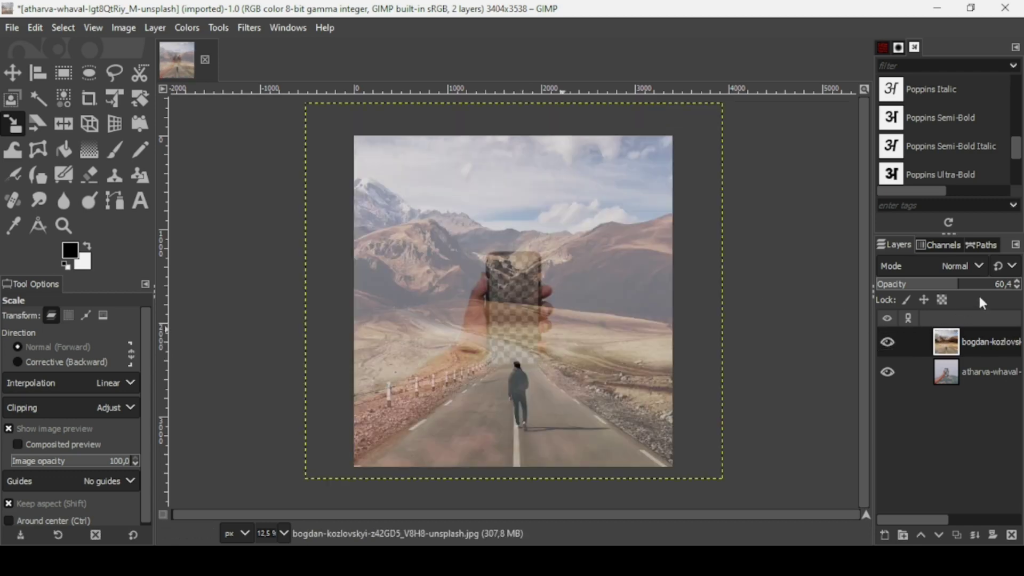
{"action": "left_click_drag", "start_coordinate": [987, 290], "coordinate": [1019, 285]}
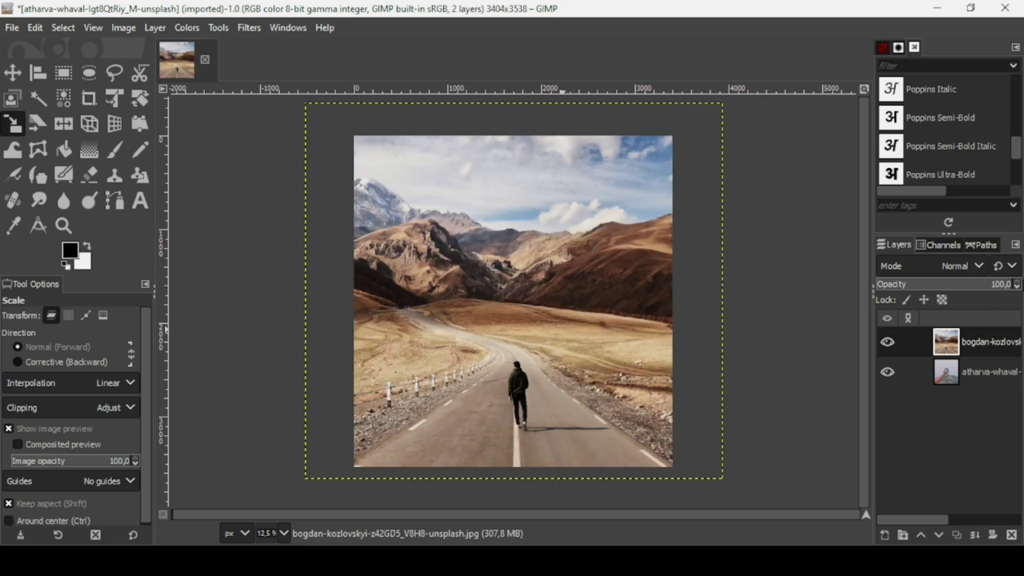
Place the road layer below the hand photo in the layer stack.
{"action": "left_click", "coordinate": [12, 72]}
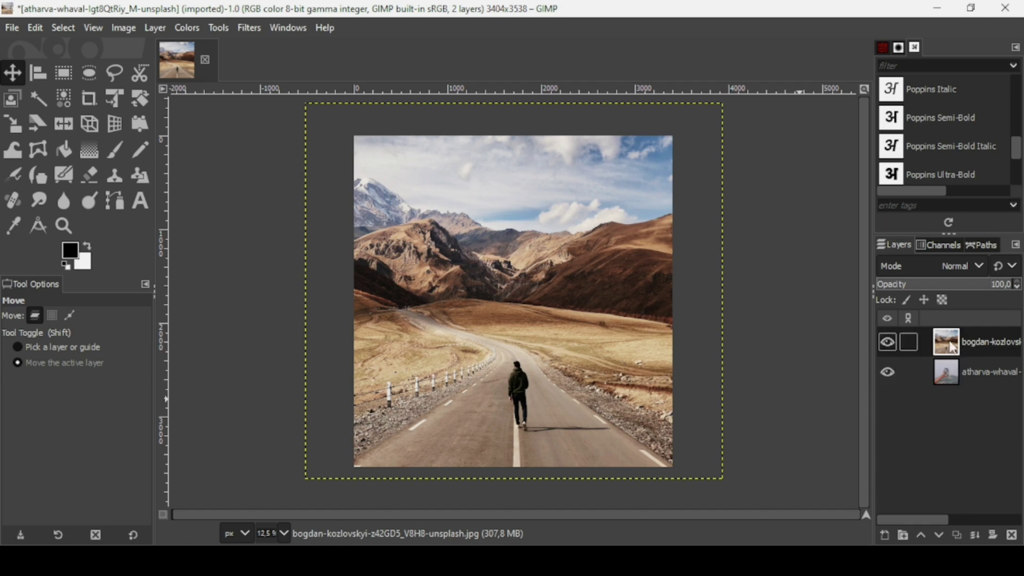
{"action": "left_click_drag", "start_coordinate": [950, 348], "coordinate": [954, 388]}
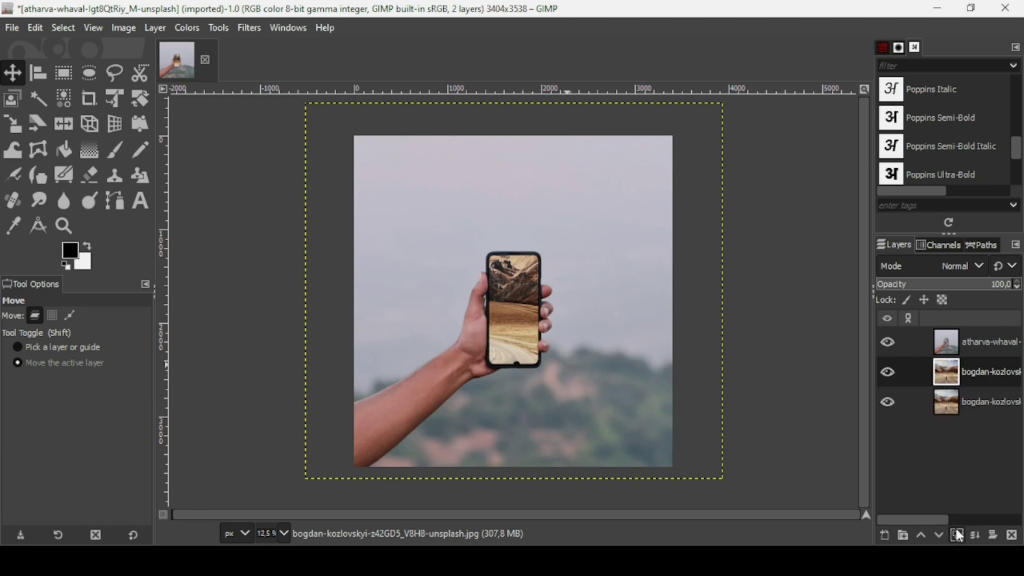
Move the road copy to the top of the stack and set its opacity to 48.4%.
{"action": "left_click_drag", "start_coordinate": [948, 380], "coordinate": [954, 337]}
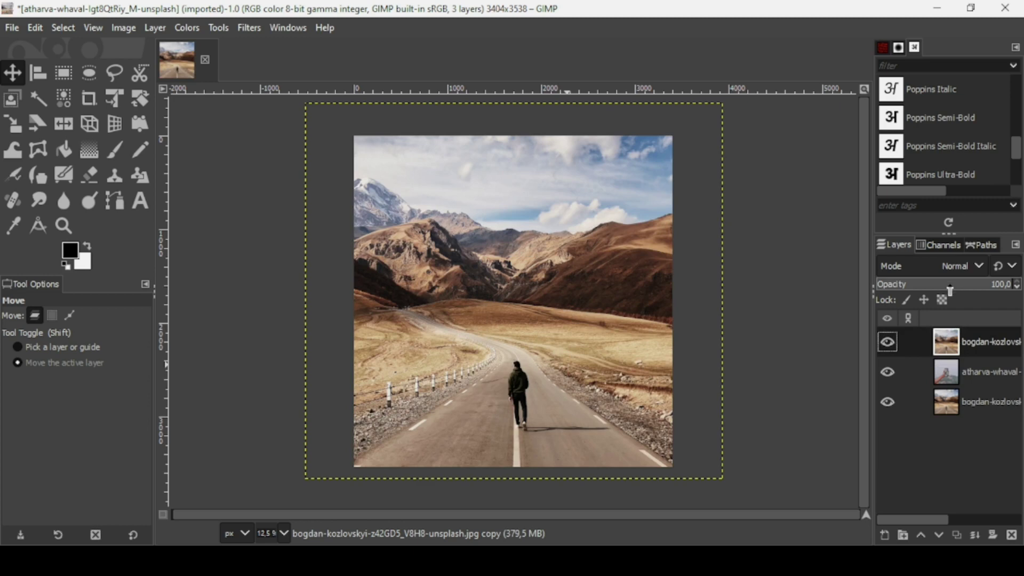
{"action": "left_click_drag", "start_coordinate": [950, 290], "coordinate": [944, 330]}
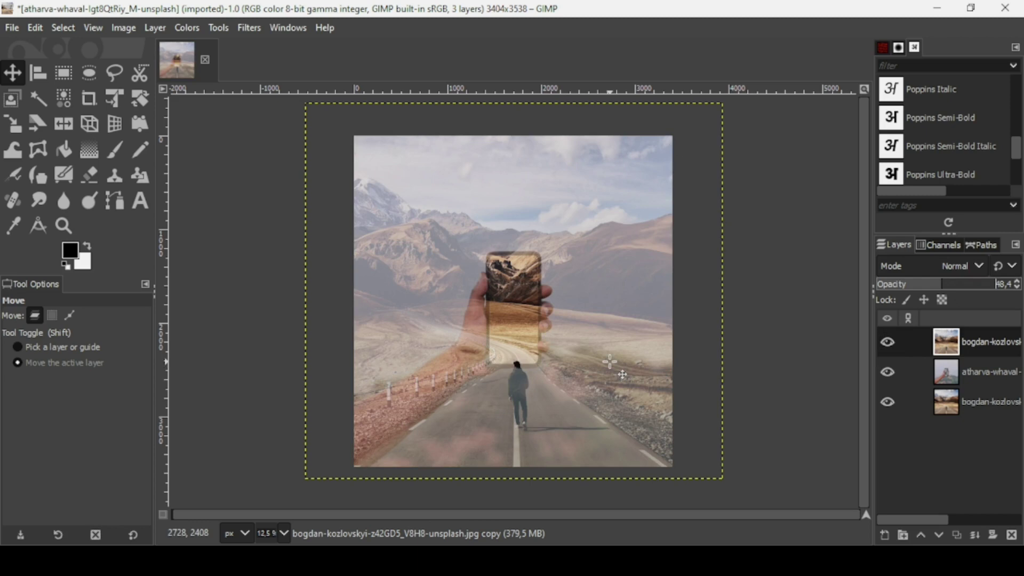
{"action": "left_click", "coordinate": [947, 372]}
{"action": "left_click", "coordinate": [947, 349]}
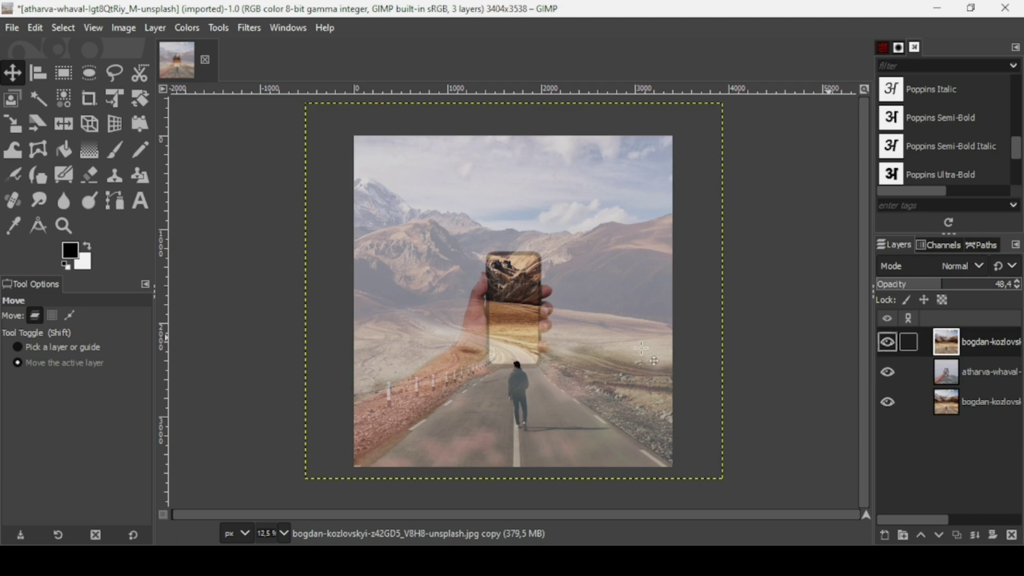
{"action": "scroll", "coordinate": [504, 401], "scroll_direction": "up", "scroll_amount": 2}
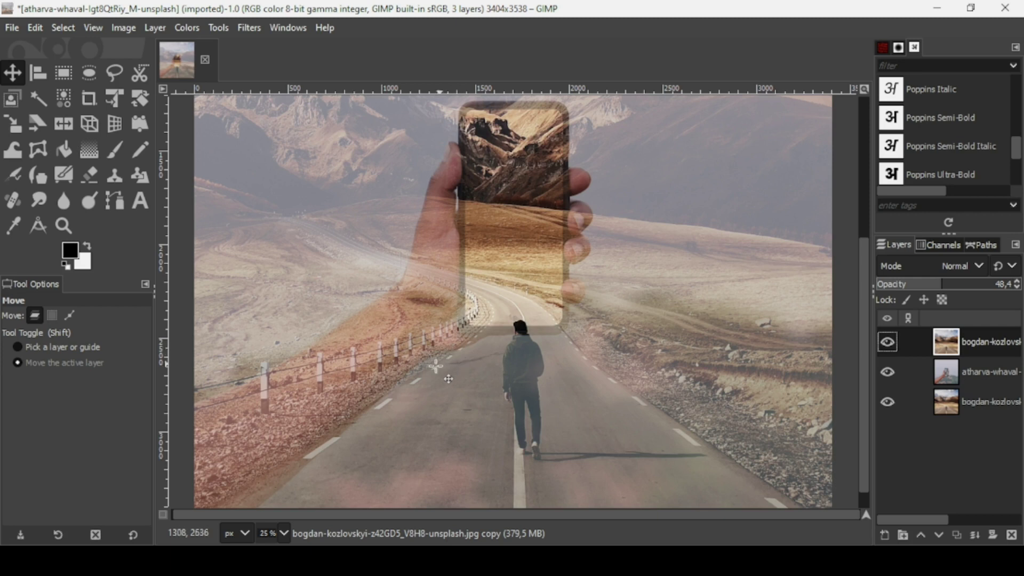
Trace a path from the phone's bottom edge down the road's right edge to the image's lower right.
{"action": "left_click", "coordinate": [111, 204]}
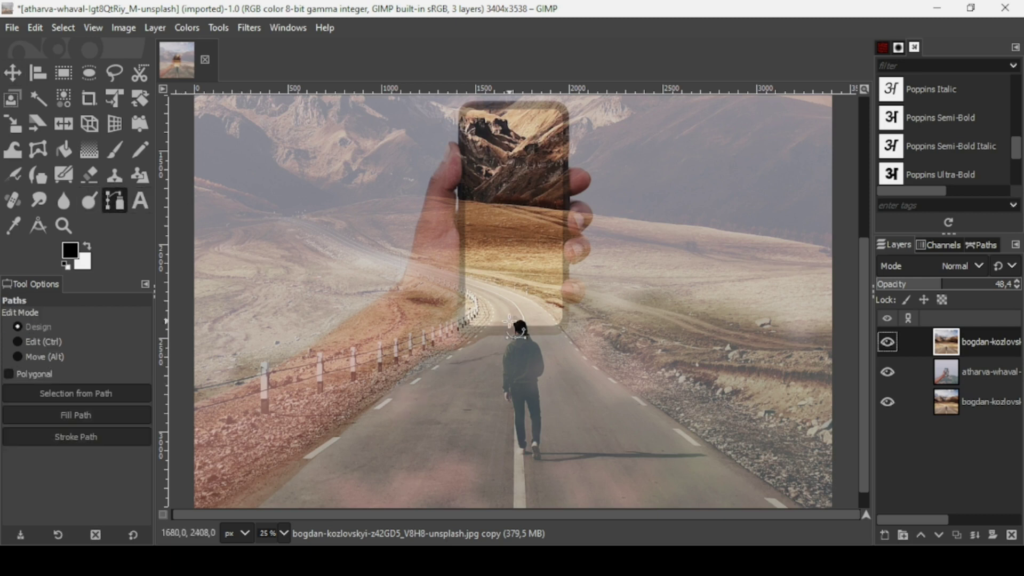
{"action": "left_click", "coordinate": [553, 319]}
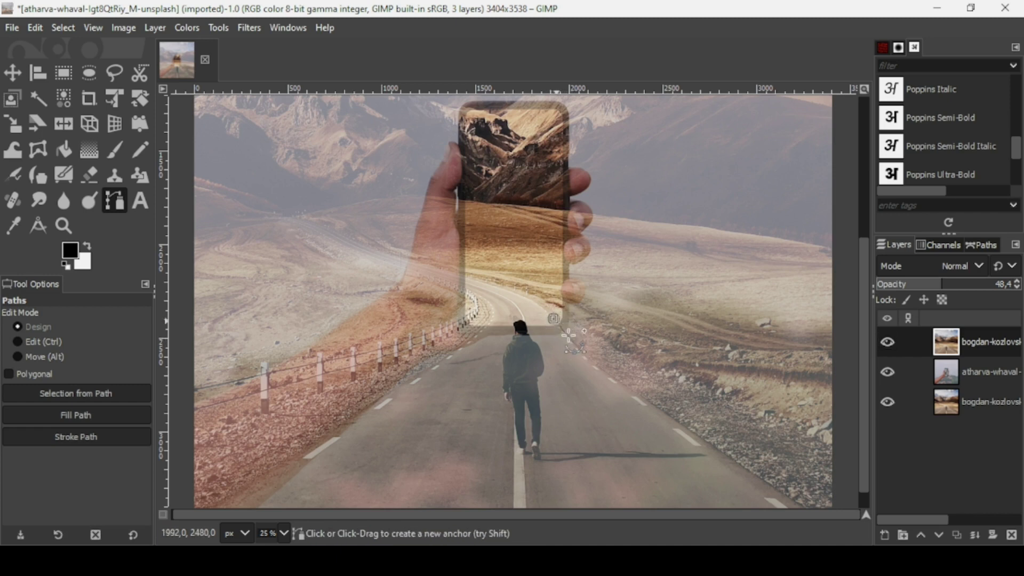
{"action": "left_click", "coordinate": [568, 337]}
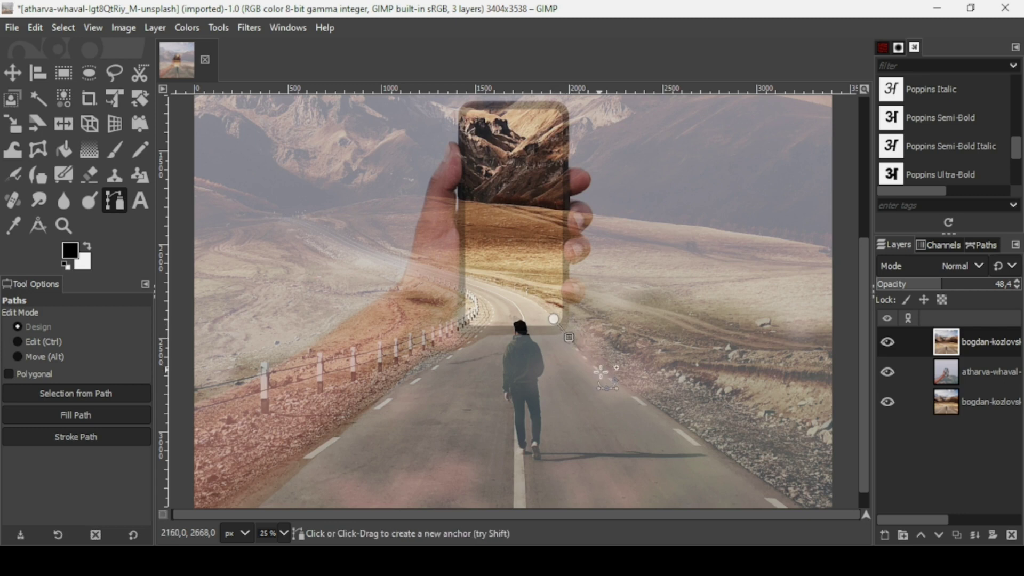
{"action": "left_click", "coordinate": [590, 362]}
{"action": "left_click", "coordinate": [614, 379]}
{"action": "left_click", "coordinate": [664, 412]}
{"action": "left_click", "coordinate": [723, 452]}
{"action": "scroll", "coordinate": [723, 452], "scroll_direction": "down", "scroll_amount": 2, "text": "ctrl"}
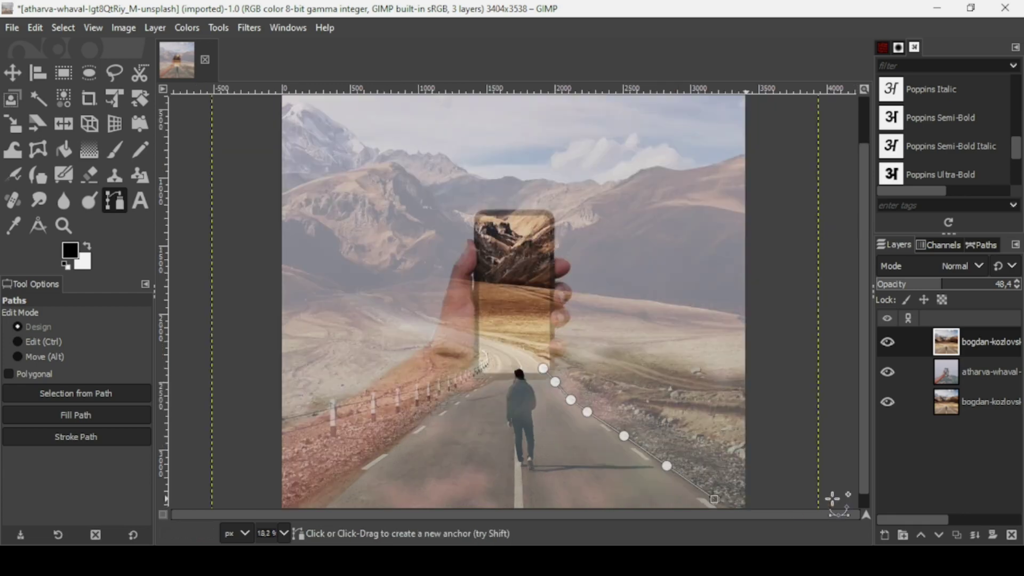
{"action": "left_click", "coordinate": [704, 484]}
Extend the path past the bottom-left corner and up along the road's left edge.
{"action": "left_click", "coordinate": [347, 487]}
{"action": "scroll", "coordinate": [342, 508], "scroll_direction": "up", "scroll_amount": 2, "text": "ctrl"}
{"action": "left_click", "coordinate": [250, 424]}
{"action": "left_click", "coordinate": [353, 335]}
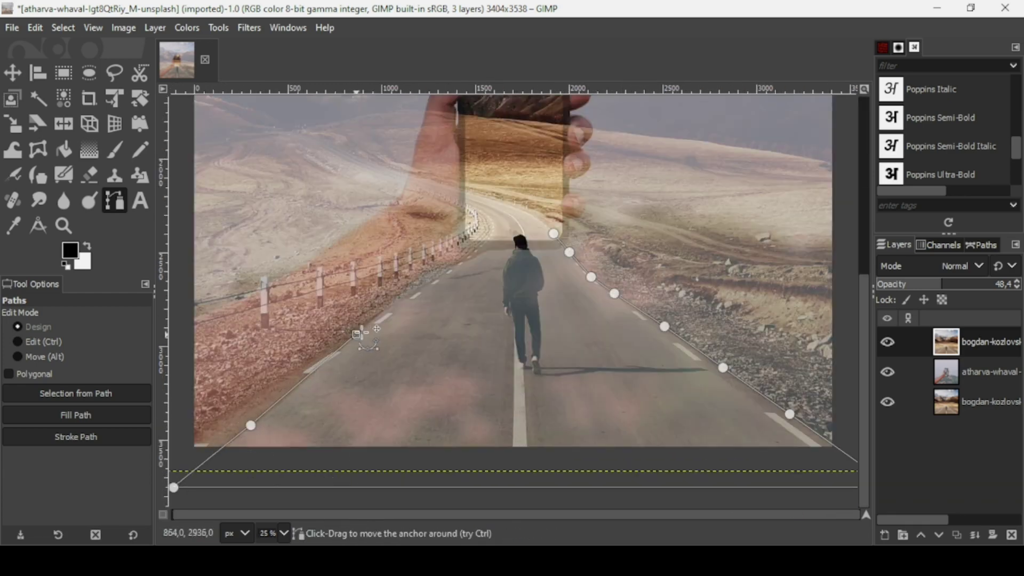
{"action": "scroll", "coordinate": [355, 336], "scroll_direction": "up", "scroll_amount": 2}
{"action": "left_click", "coordinate": [365, 323]}
{"action": "left_click", "coordinate": [332, 297]}
{"action": "left_click", "coordinate": [378, 268]}
{"action": "left_click", "coordinate": [421, 242]}
{"action": "left_click", "coordinate": [455, 217]}
{"action": "left_click", "coordinate": [475, 200]}
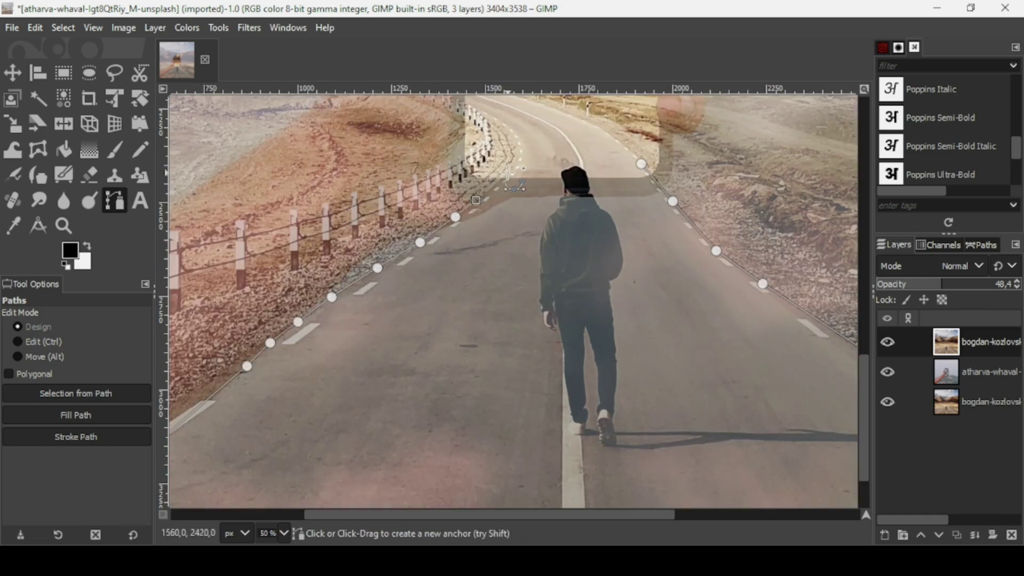
Close the road outline at its start, convert it to a selection and zoom out.
{"action": "left_click", "coordinate": [507, 171]}
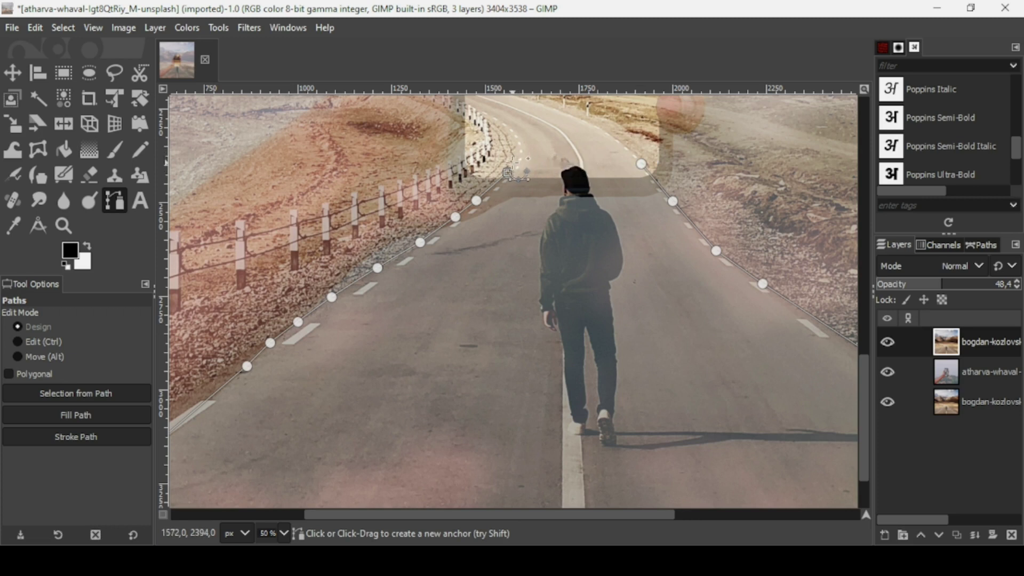
{"action": "left_click", "coordinate": [632, 151]}
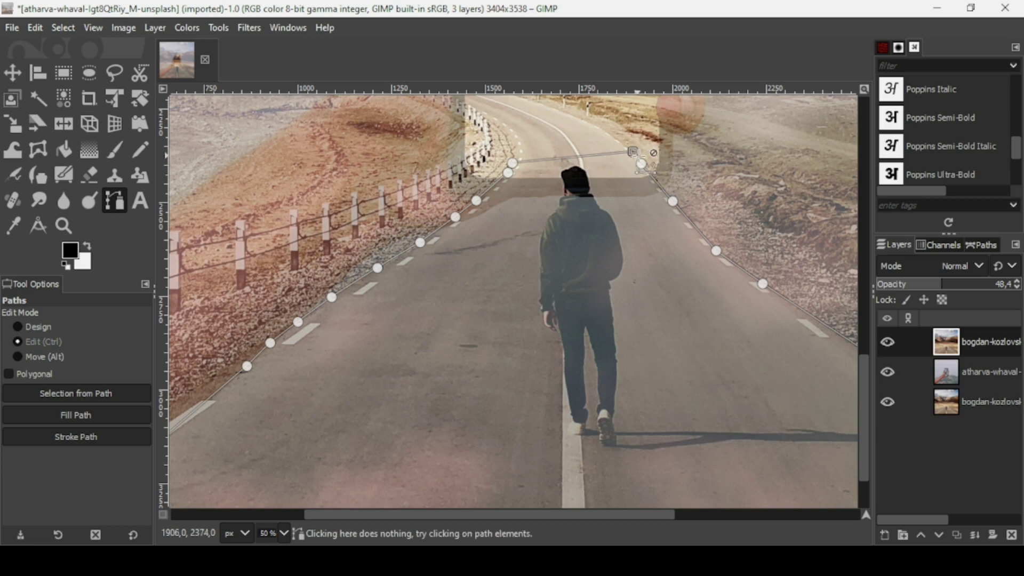
{"action": "left_click", "coordinate": [642, 162], "text": "ctrl"}
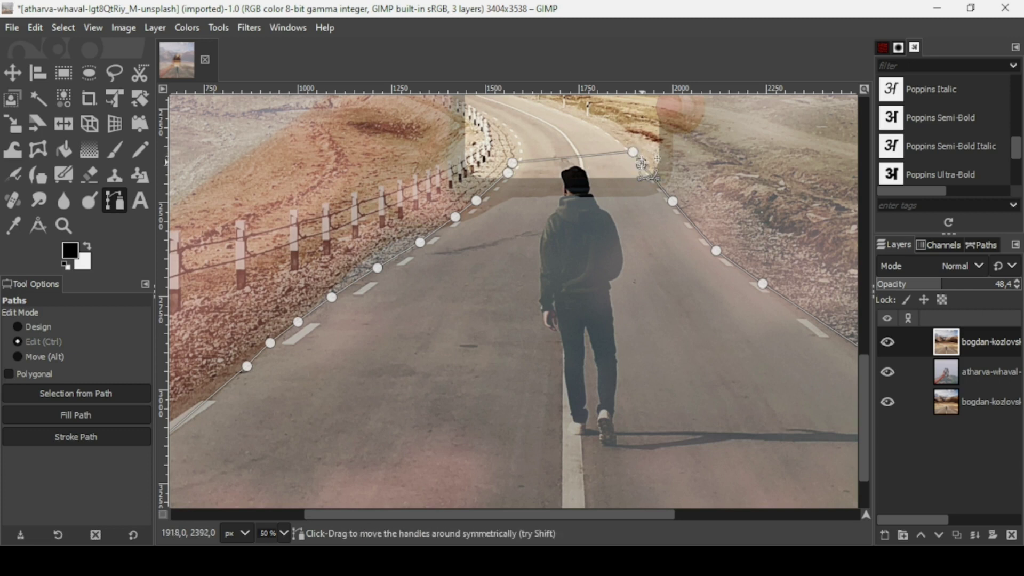
{"action": "key", "text": "shift+v"}
{"action": "key", "text": "minus"}
{"action": "key", "text": "minus"}
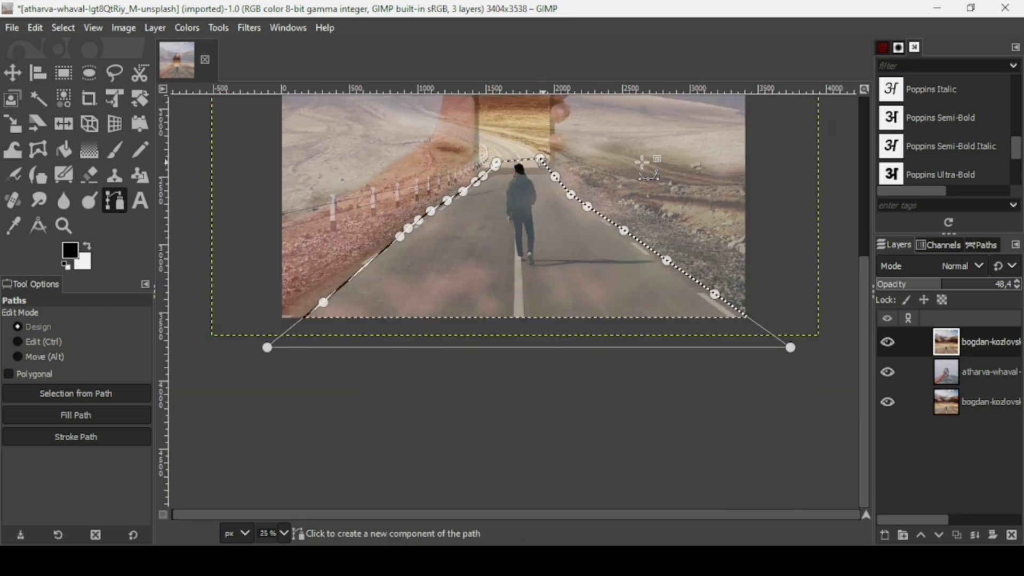
{"action": "key", "text": "minus"}
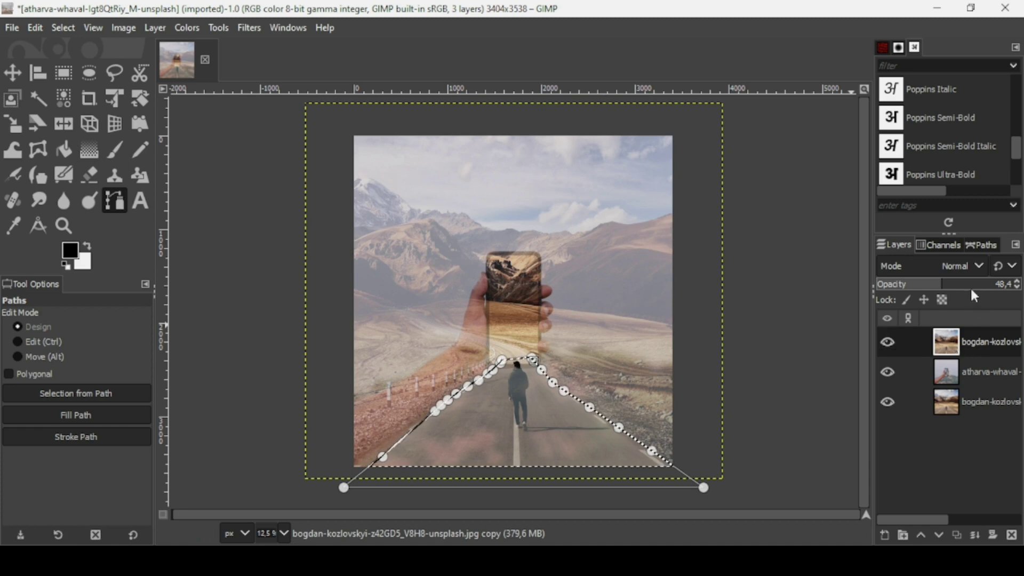
Make the road copy opaque, fit it to image size and mask it with the selection.
{"action": "left_click_drag", "start_coordinate": [970, 286], "coordinate": [1023, 287]}
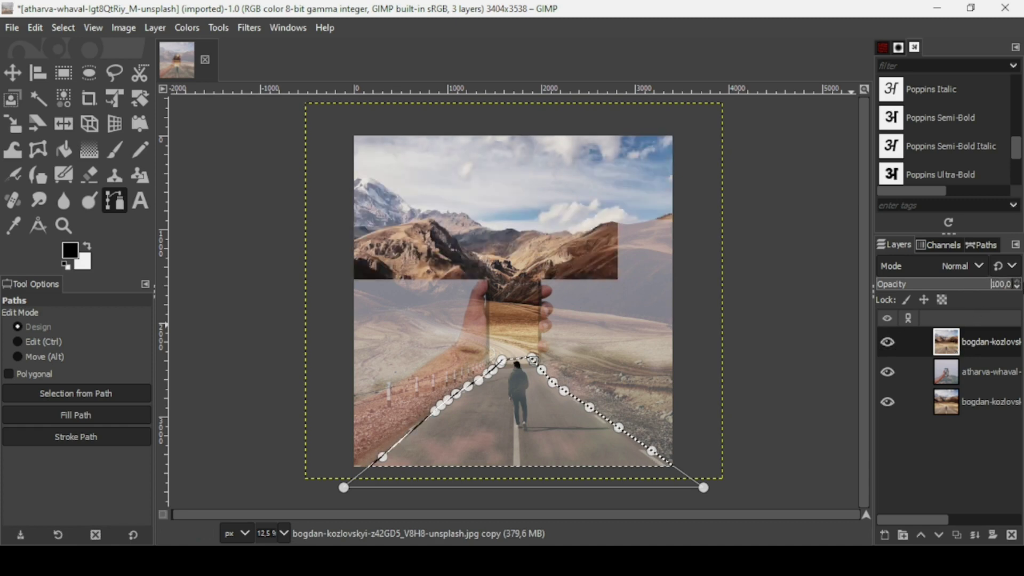
{"action": "right_click", "coordinate": [958, 342]}
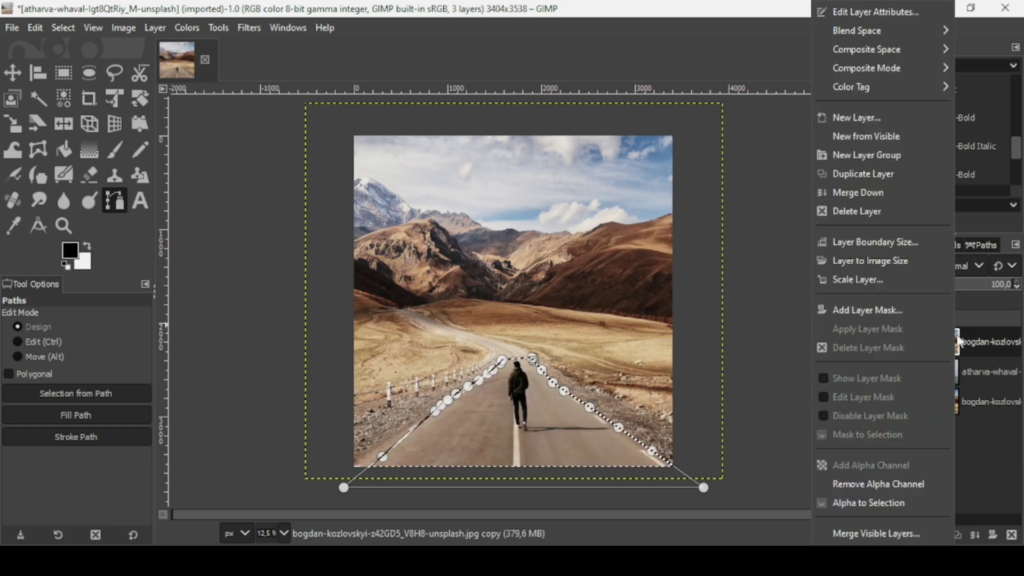
{"action": "left_click", "coordinate": [901, 263]}
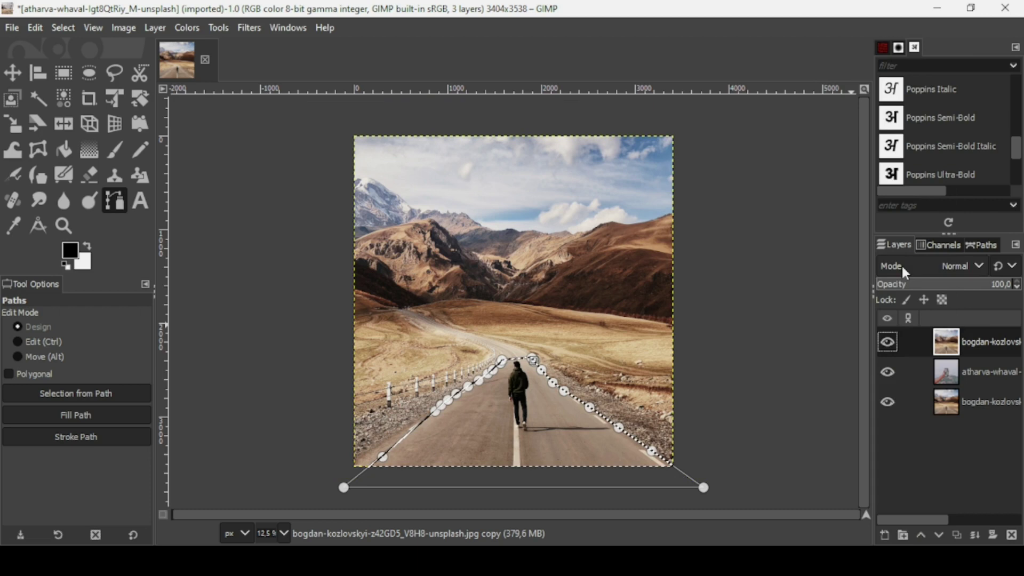
{"action": "right_click", "coordinate": [946, 343]}
{"action": "left_click", "coordinate": [905, 305]}
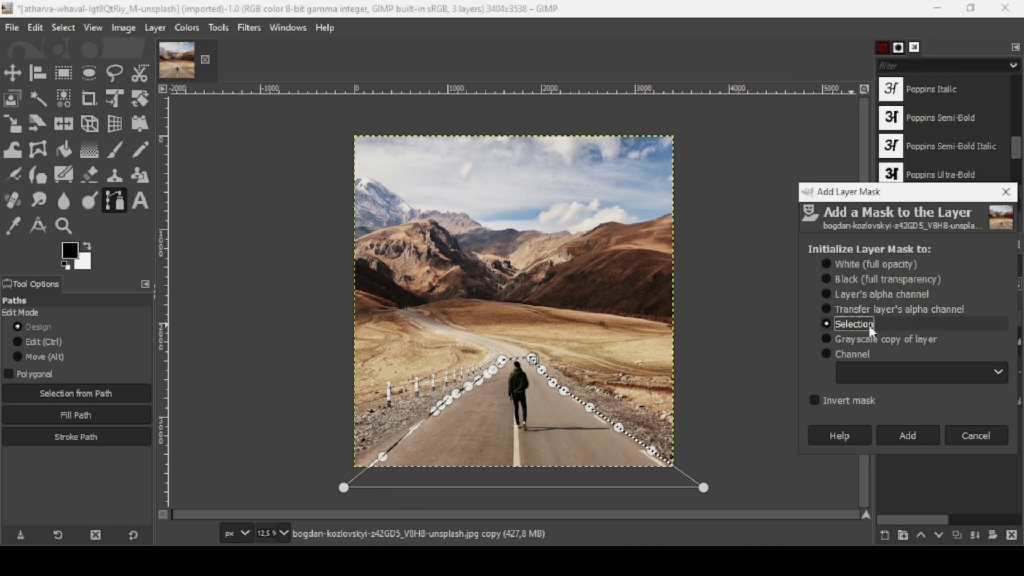
{"action": "left_click", "coordinate": [906, 436]}
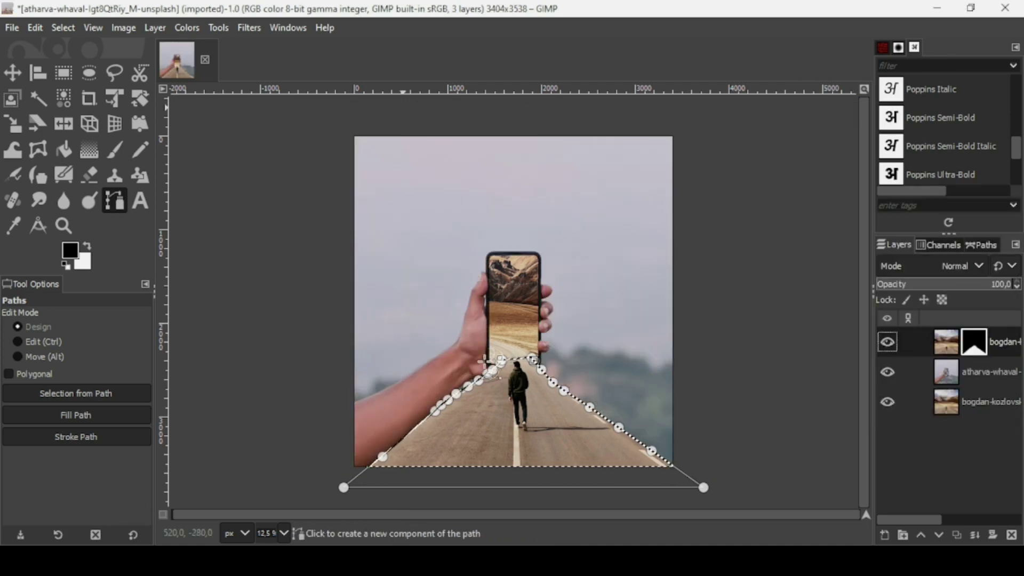
Clear the selection with Select > None.
{"action": "left_click", "coordinate": [20, 71]}
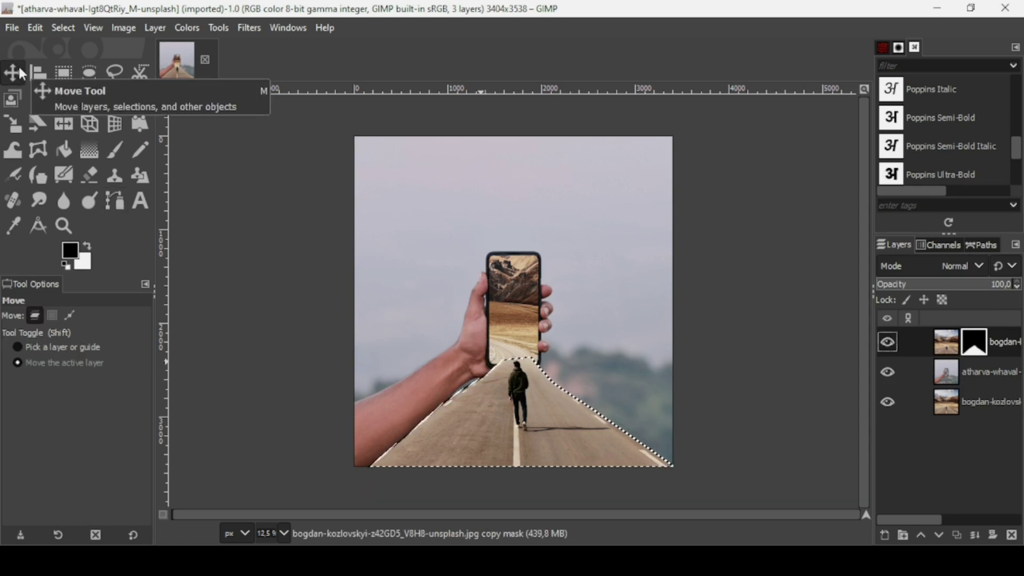
{"action": "left_click", "coordinate": [65, 27]}
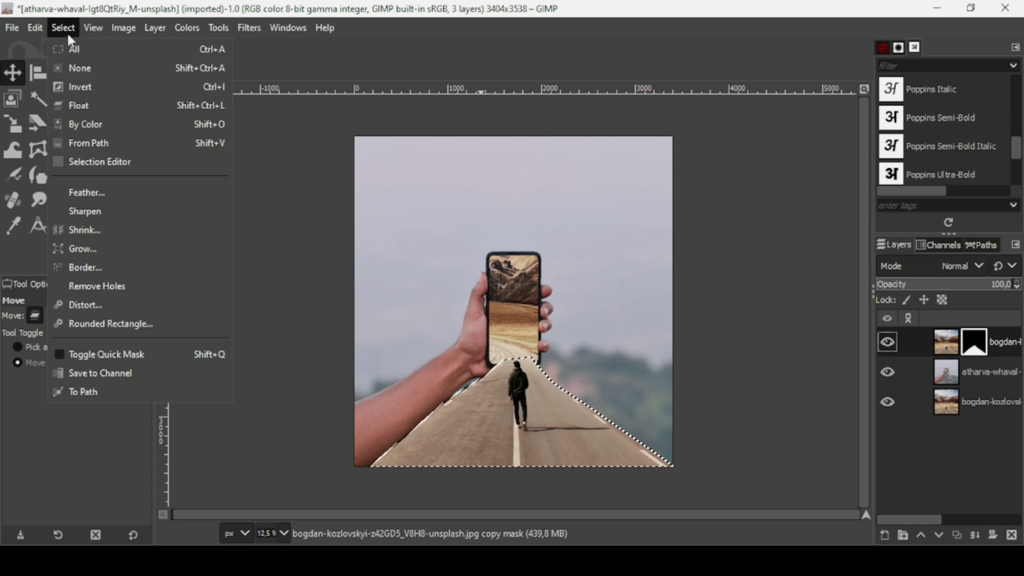
{"action": "left_click", "coordinate": [71, 66]}
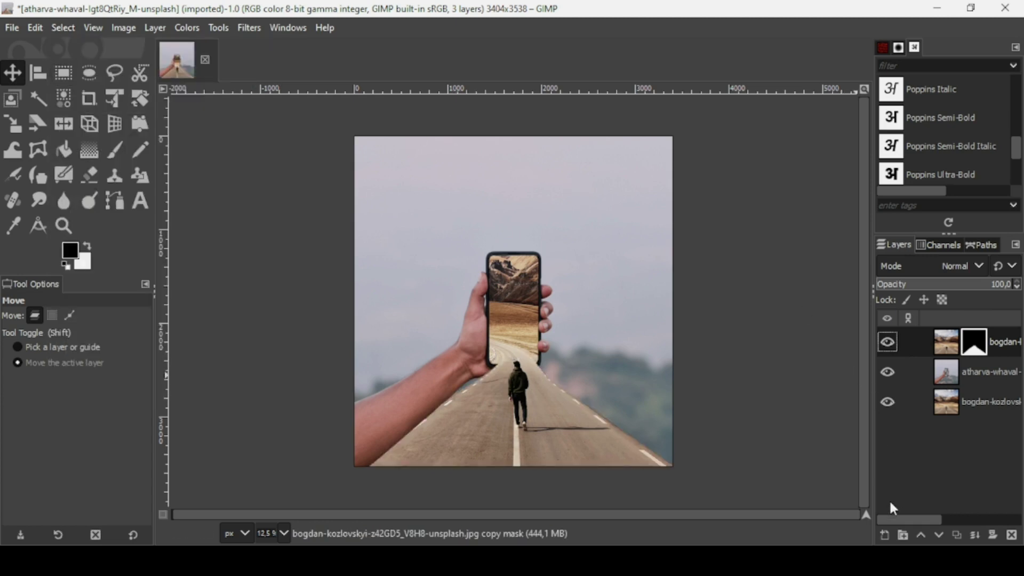
{"action": "left_click", "coordinate": [883, 535]}
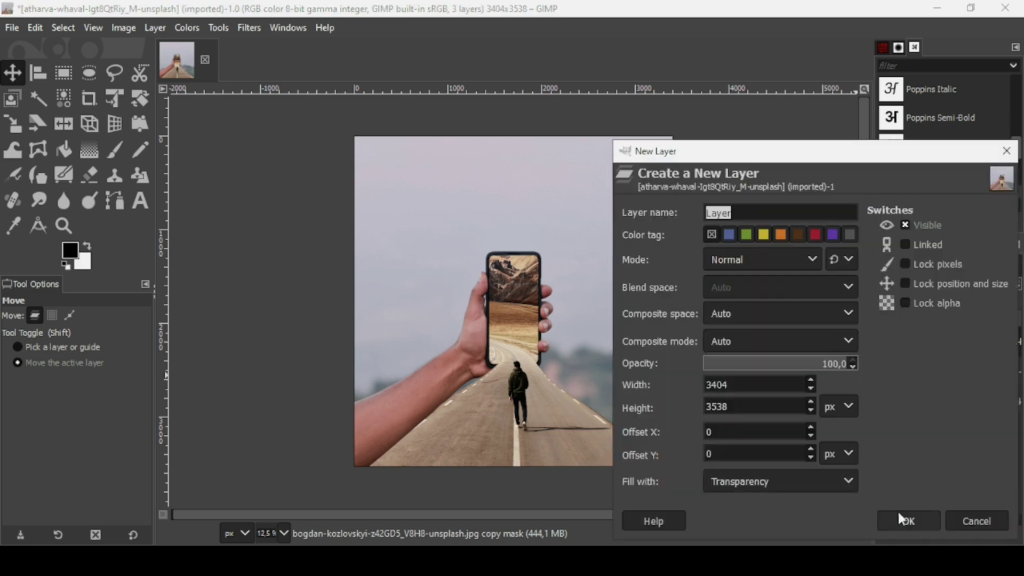
Put the new empty layer 'Layer' beneath the masked road copy and set a soft, large brush with force 14.
{"action": "left_click", "coordinate": [907, 518]}
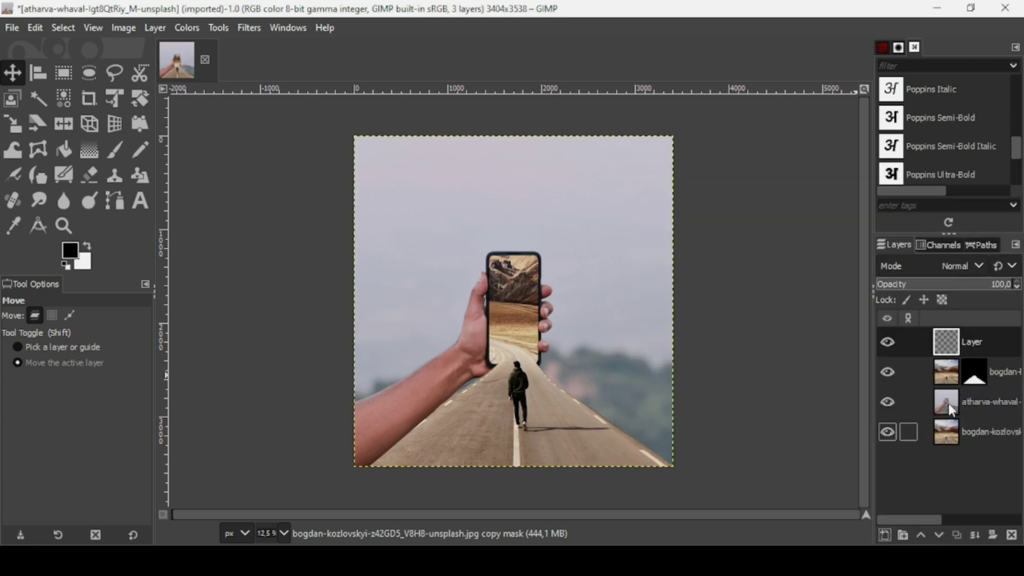
{"action": "left_click_drag", "start_coordinate": [948, 356], "coordinate": [951, 388]}
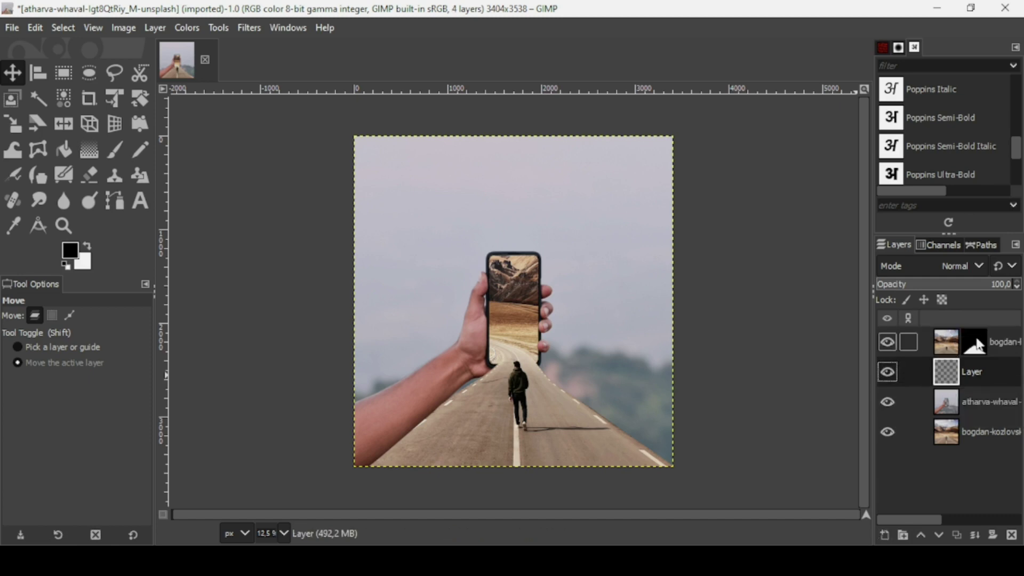
{"action": "left_click", "coordinate": [116, 152]}
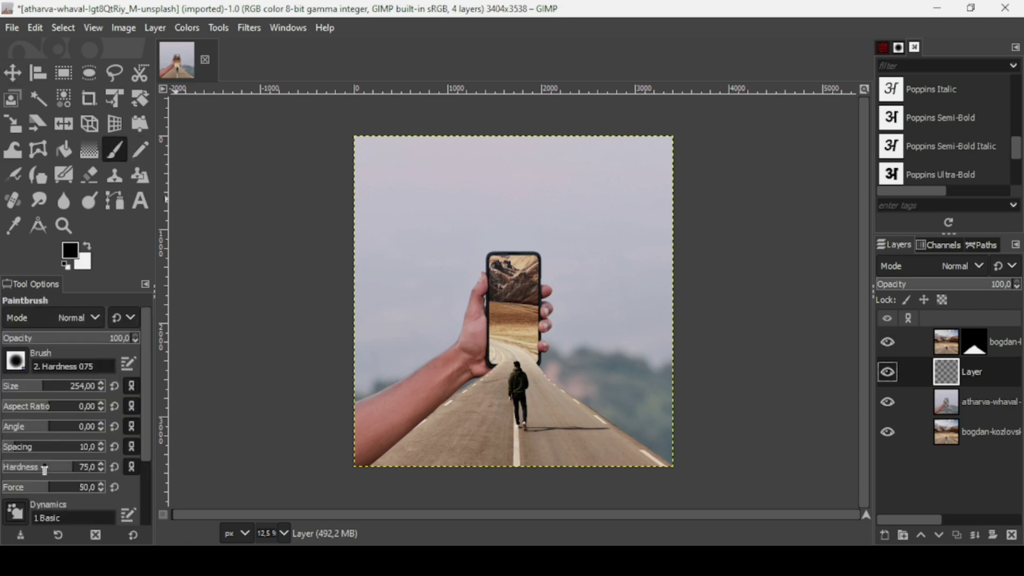
{"action": "left_click", "coordinate": [22, 471]}
{"action": "left_click", "coordinate": [20, 487]}
{"action": "left_click_drag", "start_coordinate": [13, 489], "coordinate": [17, 478]}
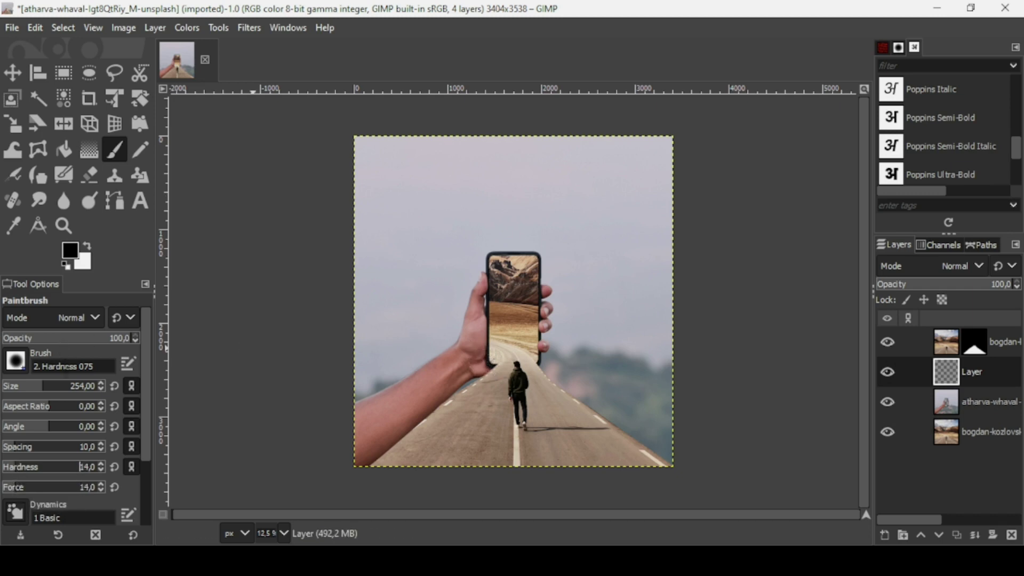
{"action": "left_click", "coordinate": [74, 386]}
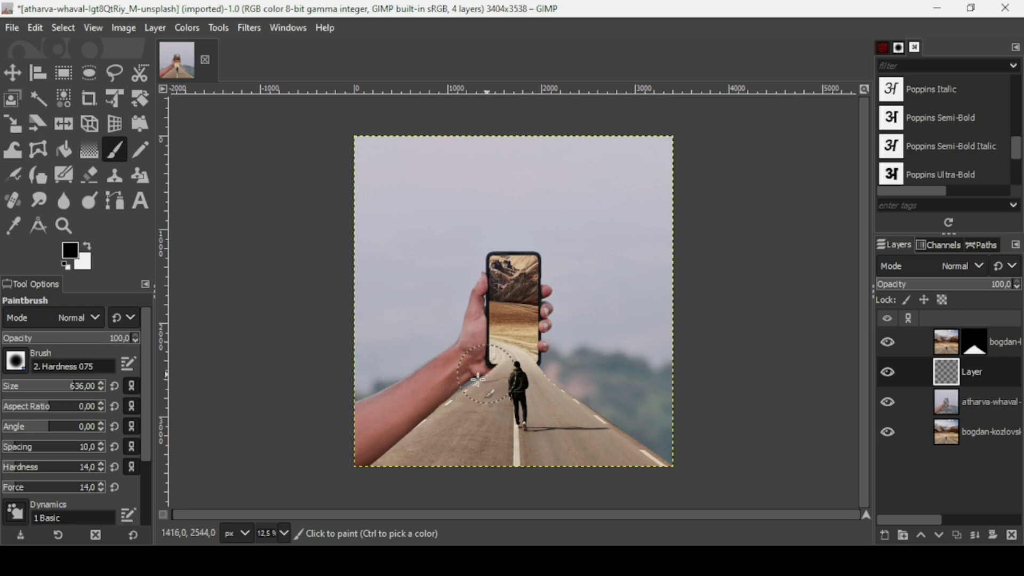
{"action": "left_click", "coordinate": [392, 450]}
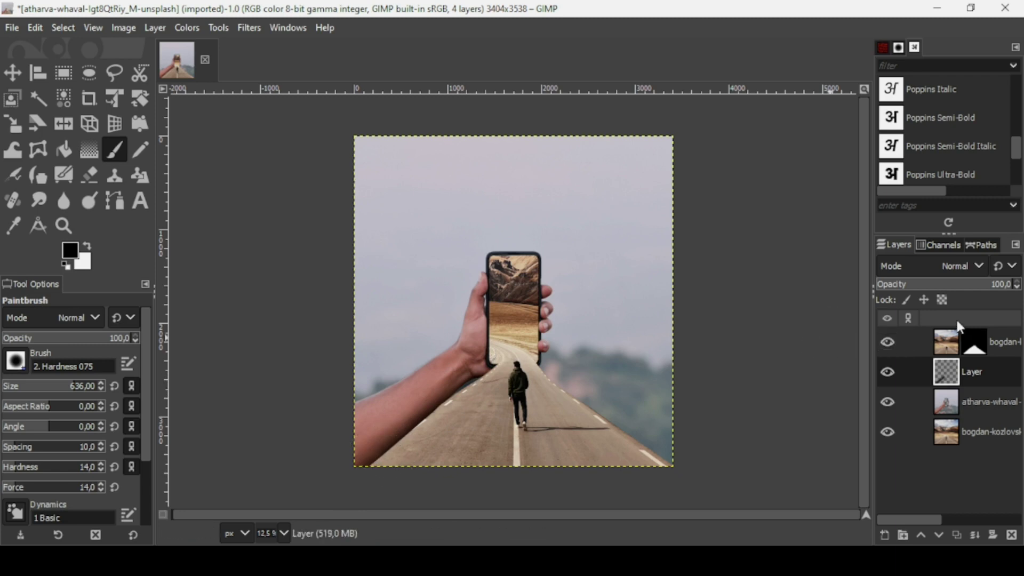
Set the new layer's opacity to 63.2 and cover the pale patch, then try and undo a wrist mask stroke.
{"action": "left_click", "coordinate": [962, 291]}
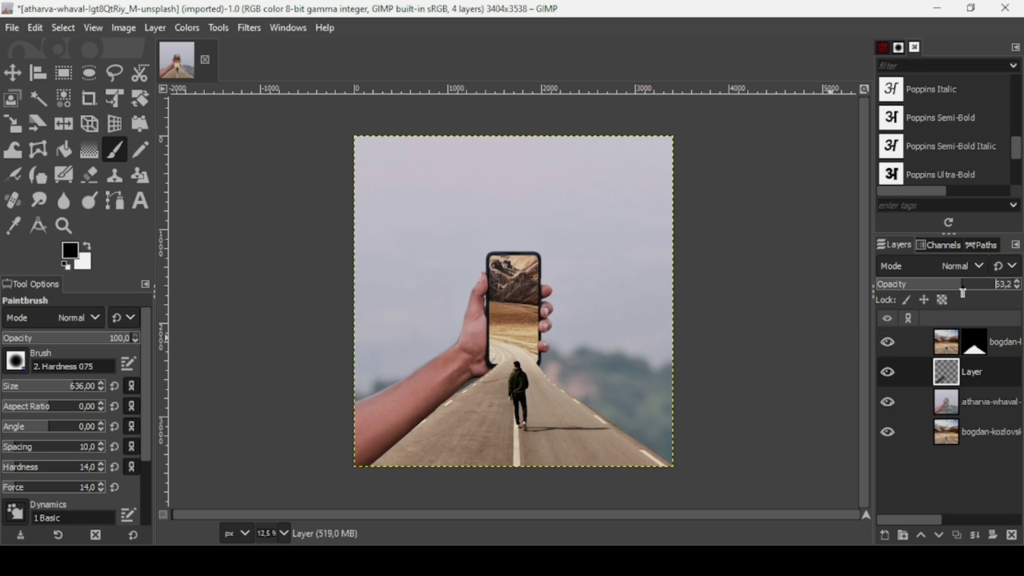
{"action": "mouse_move", "coordinate": [498, 369]}
{"action": "left_mouse_down"}
{"action": "mouse_move", "coordinate": [481, 377]}
{"action": "mouse_move", "coordinate": [496, 384]}
{"action": "left_mouse_up"}
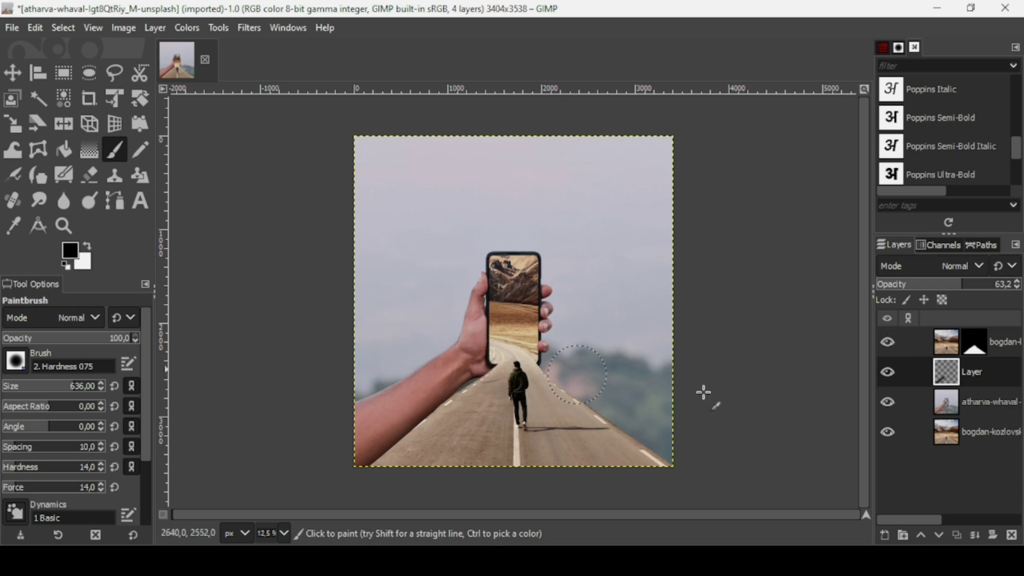
{"action": "left_click", "coordinate": [981, 351]}
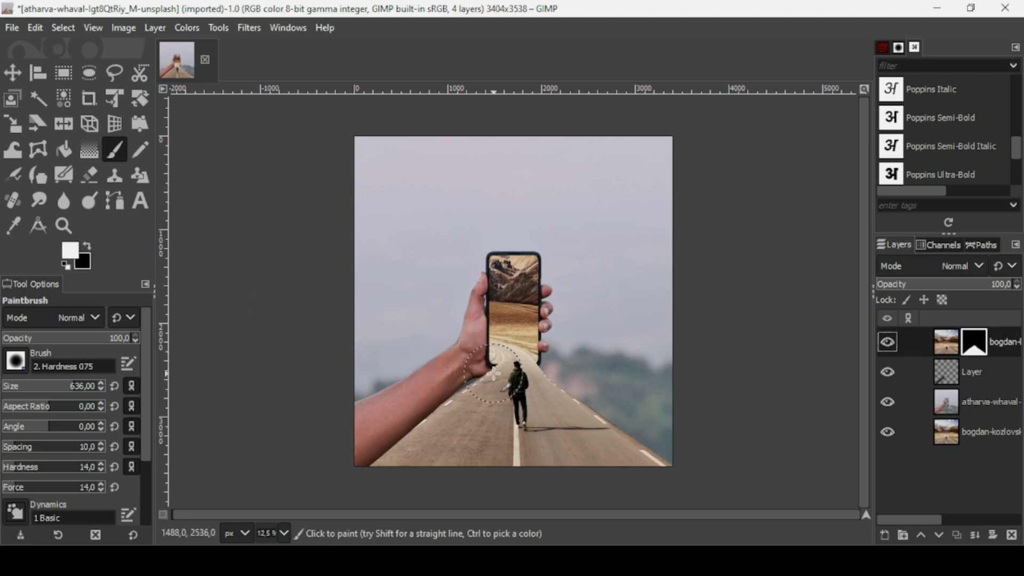
{"action": "mouse_move", "coordinate": [491, 375]}
{"action": "left_mouse_down"}
{"action": "mouse_move", "coordinate": [461, 395]}
{"action": "mouse_move", "coordinate": [471, 389]}
{"action": "mouse_move", "coordinate": [470, 408]}
{"action": "left_mouse_up"}
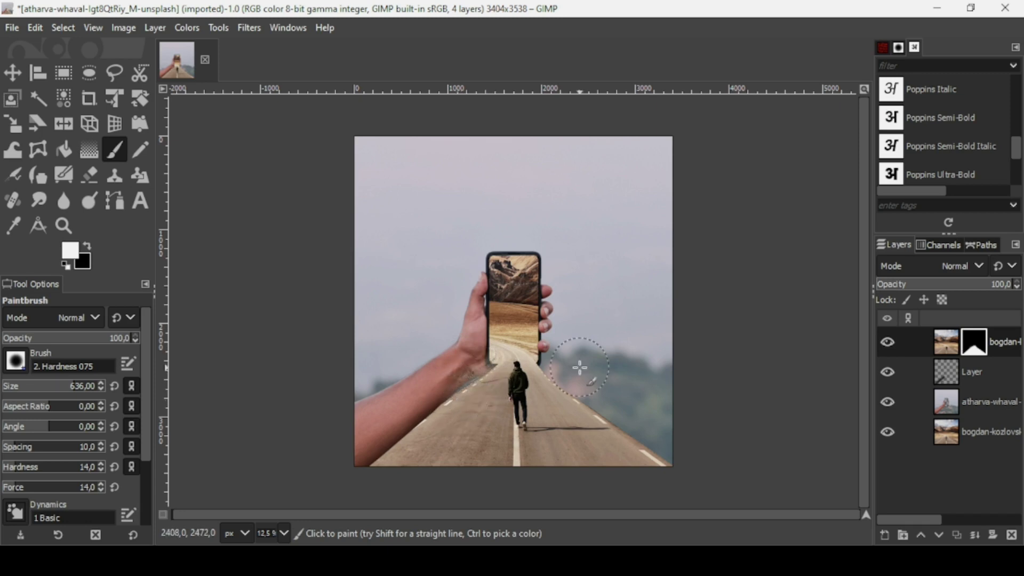
{"action": "key", "text": "ctrl+z"}
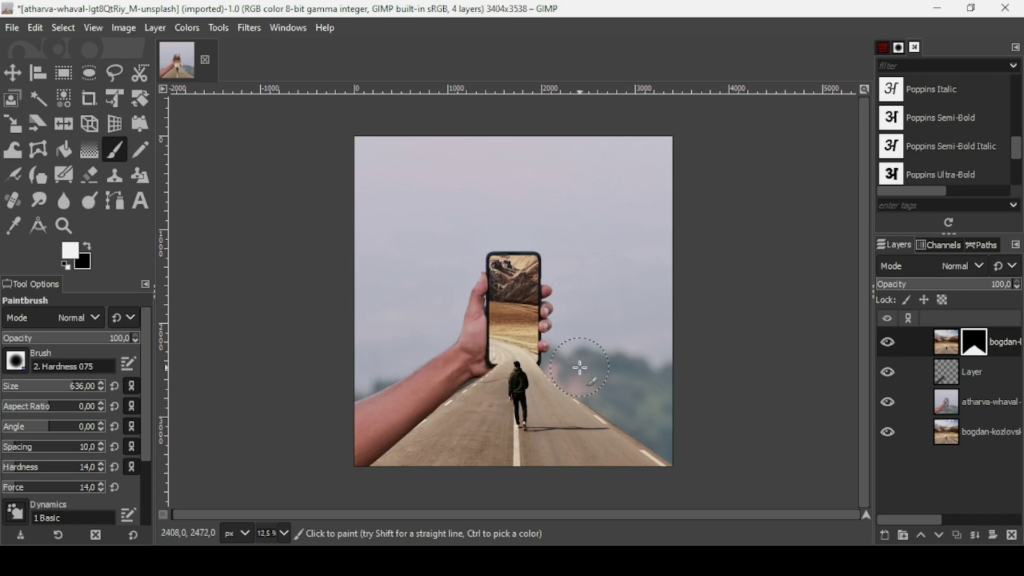
Create a New from Visible layer and lift its blue channel midtones with Curves.
{"action": "right_click", "coordinate": [951, 346]}
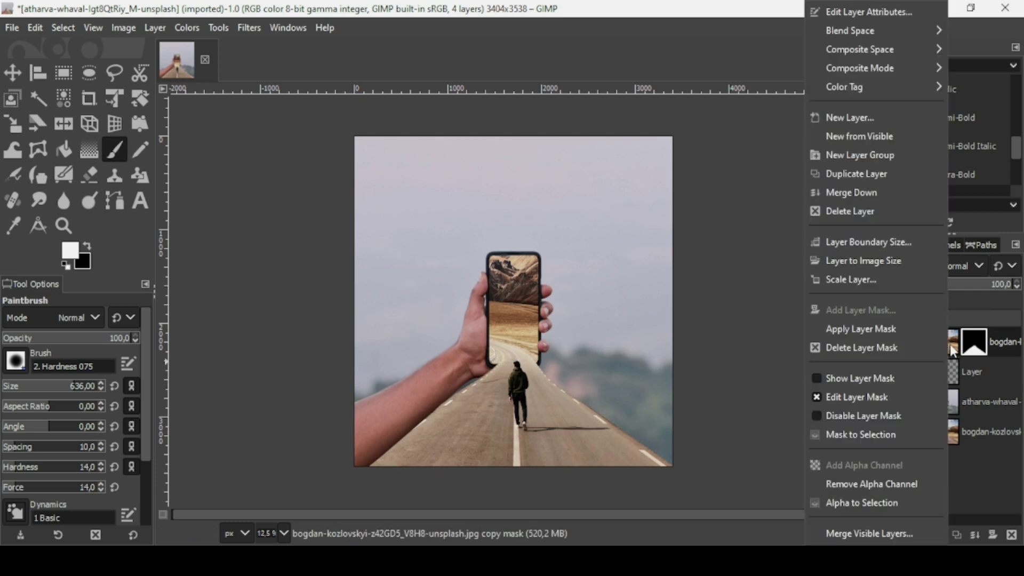
{"action": "left_click", "coordinate": [869, 136]}
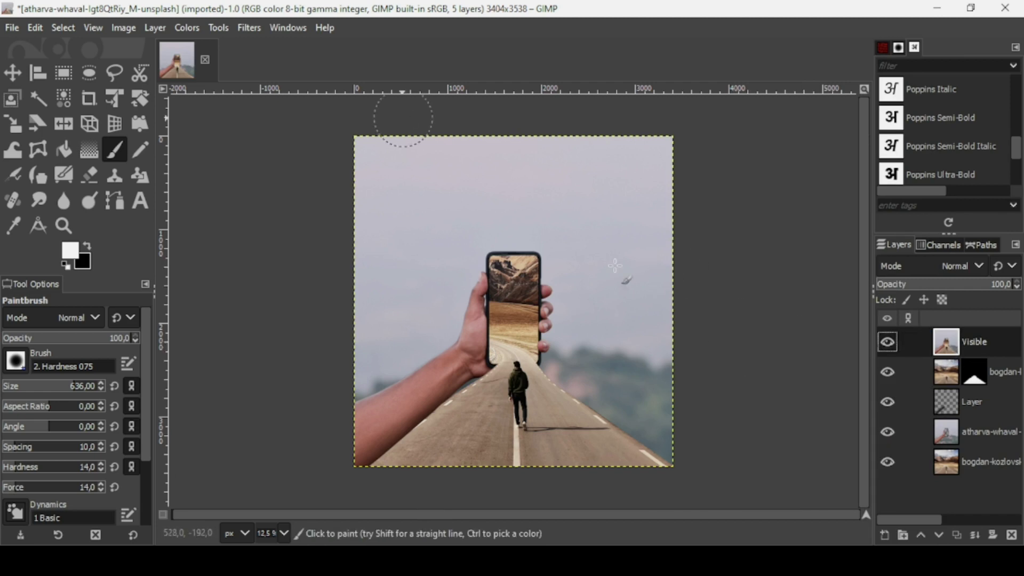
{"action": "left_click", "coordinate": [184, 29]}
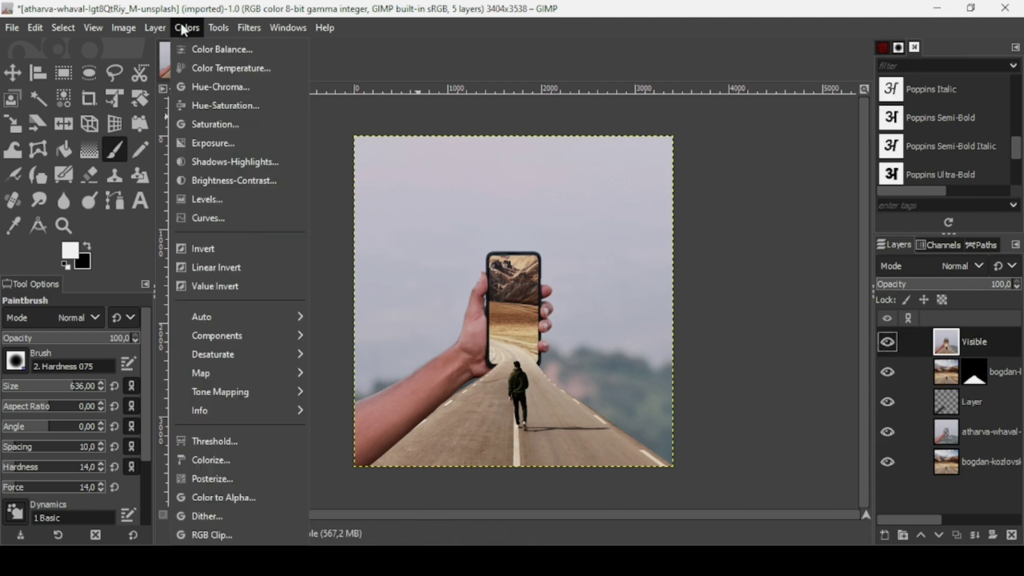
{"action": "left_click", "coordinate": [222, 216]}
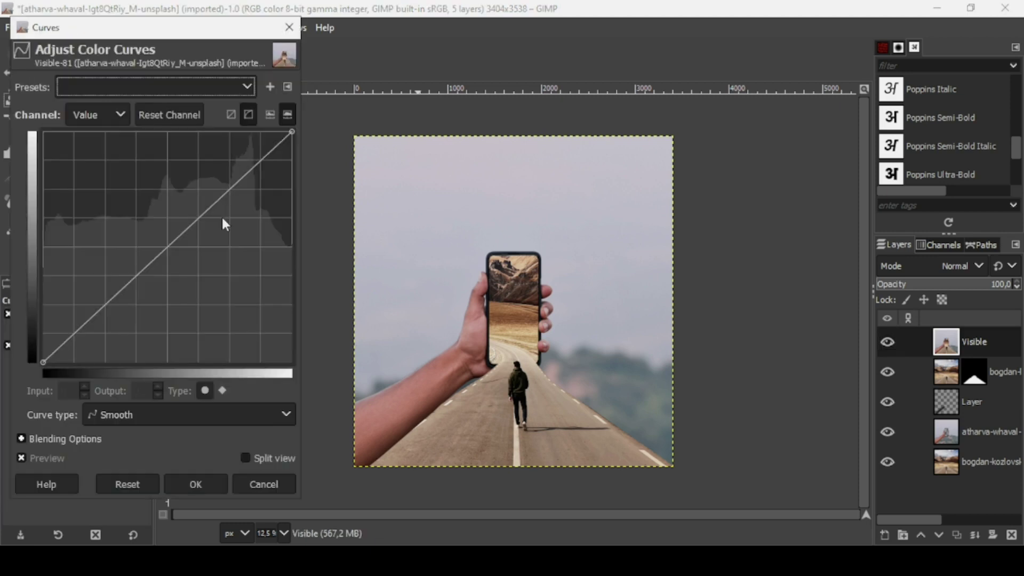
{"action": "left_click", "coordinate": [124, 114]}
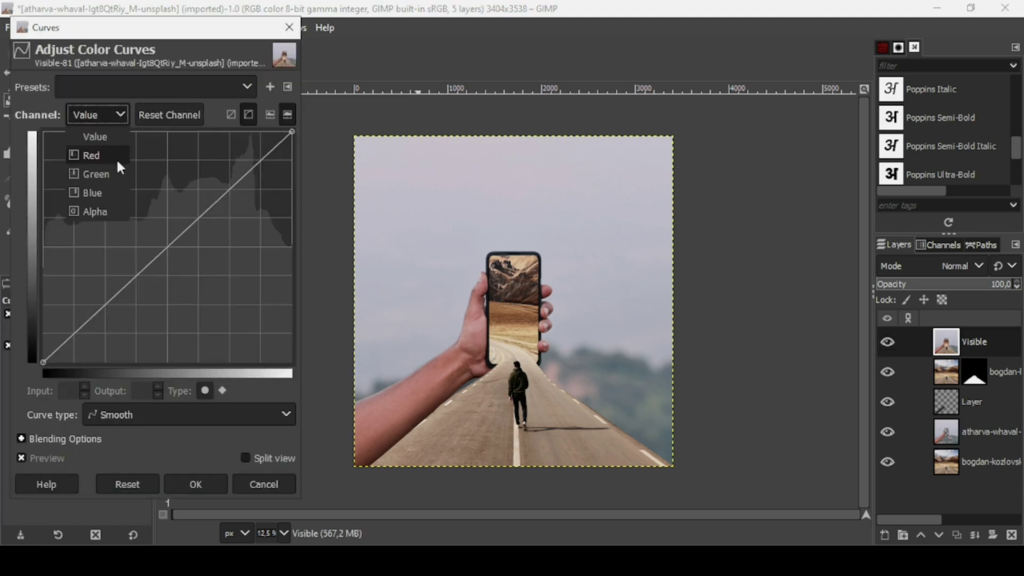
{"action": "left_click", "coordinate": [103, 194]}
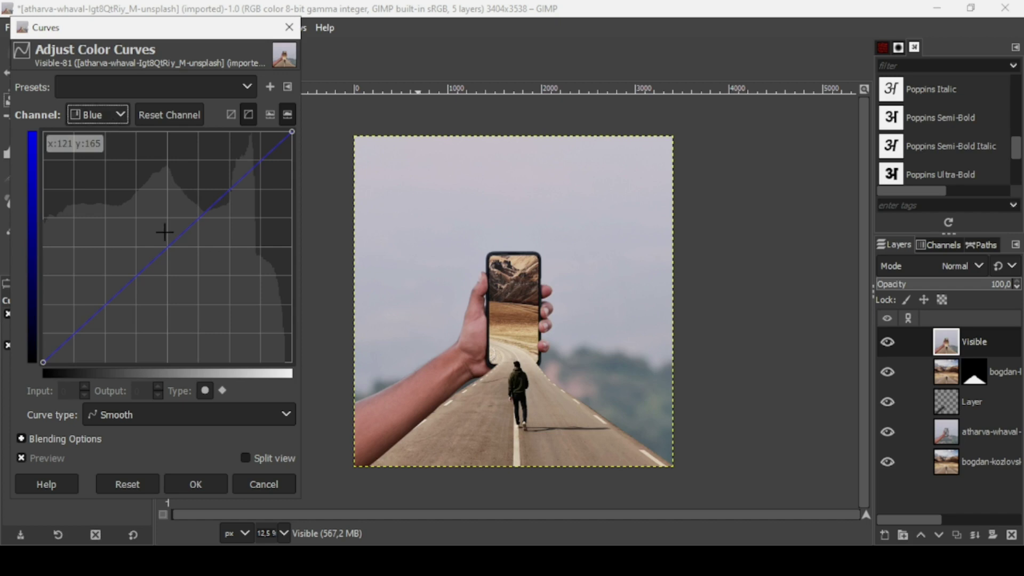
{"action": "left_click_drag", "start_coordinate": [164, 232], "coordinate": [165, 237]}
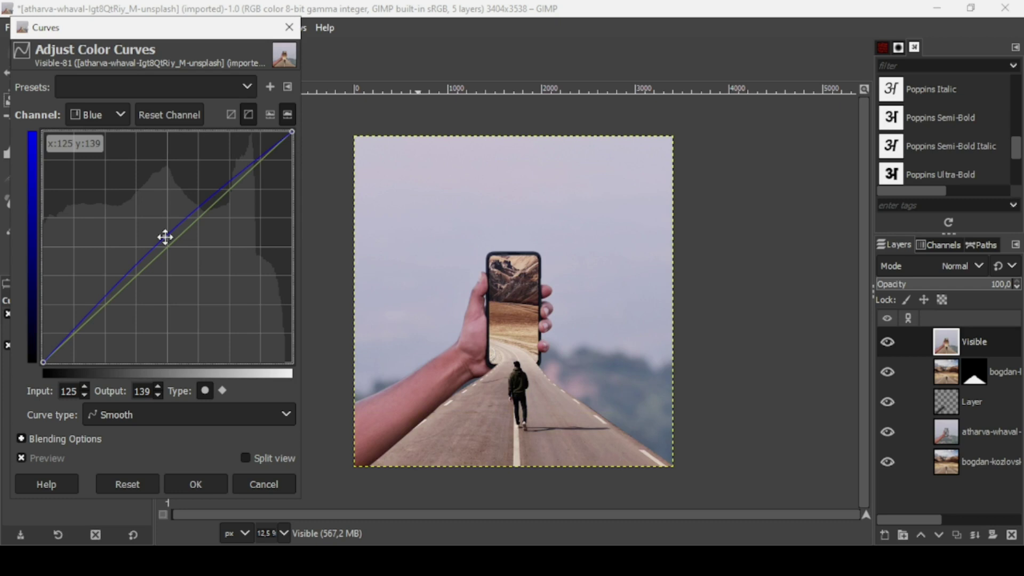
{"action": "left_click_drag", "start_coordinate": [166, 237], "coordinate": [162, 234]}
Raise the red channel's midtones slightly in Curves.
{"action": "left_click", "coordinate": [98, 115]}
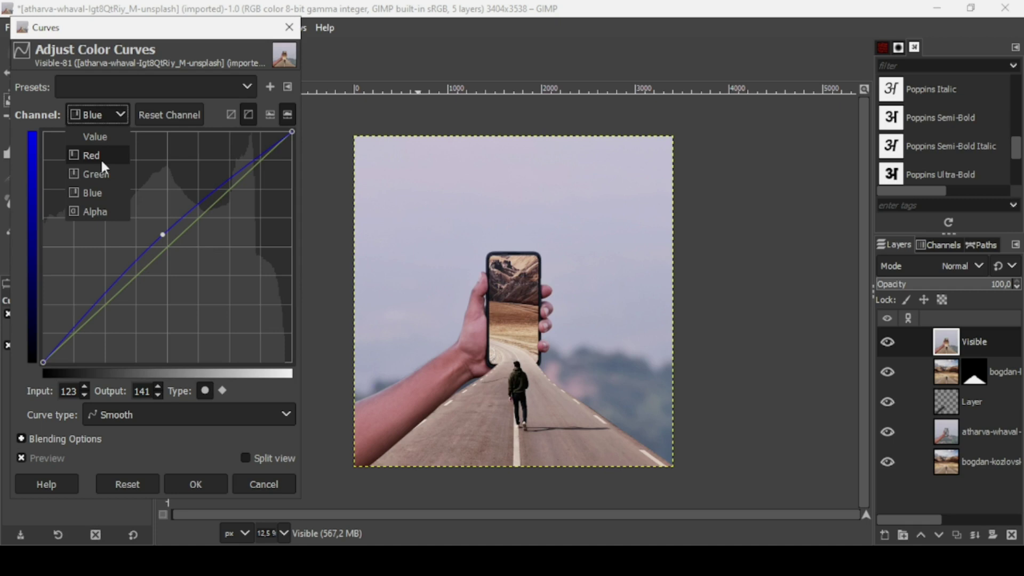
{"action": "left_click", "coordinate": [100, 155]}
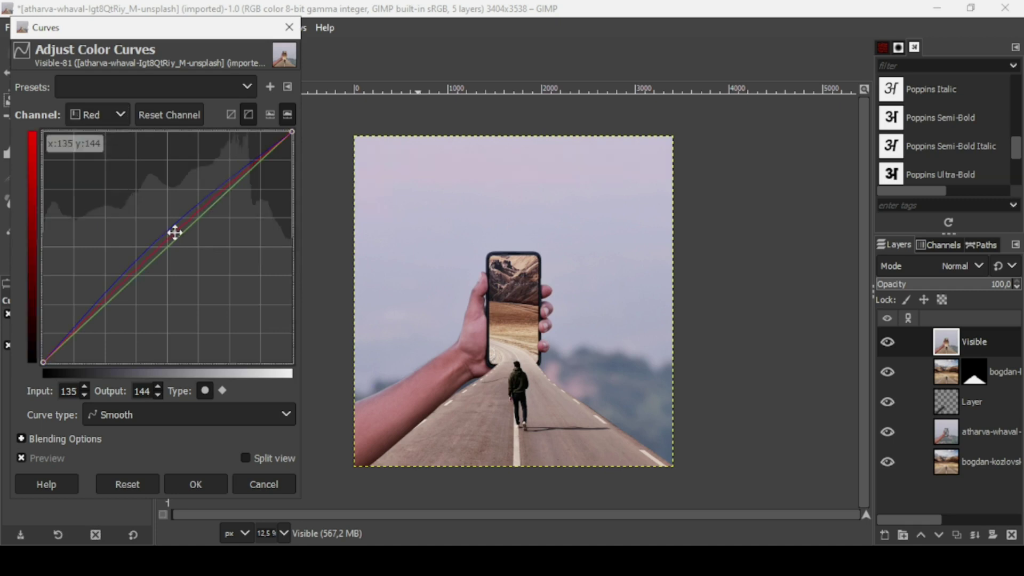
{"action": "left_click_drag", "start_coordinate": [175, 232], "coordinate": [172, 230]}
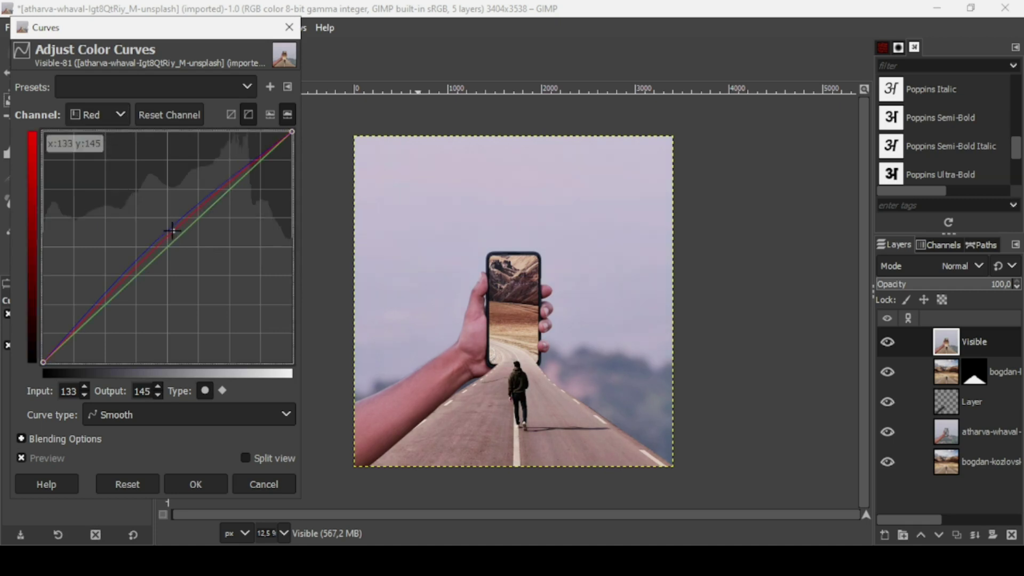